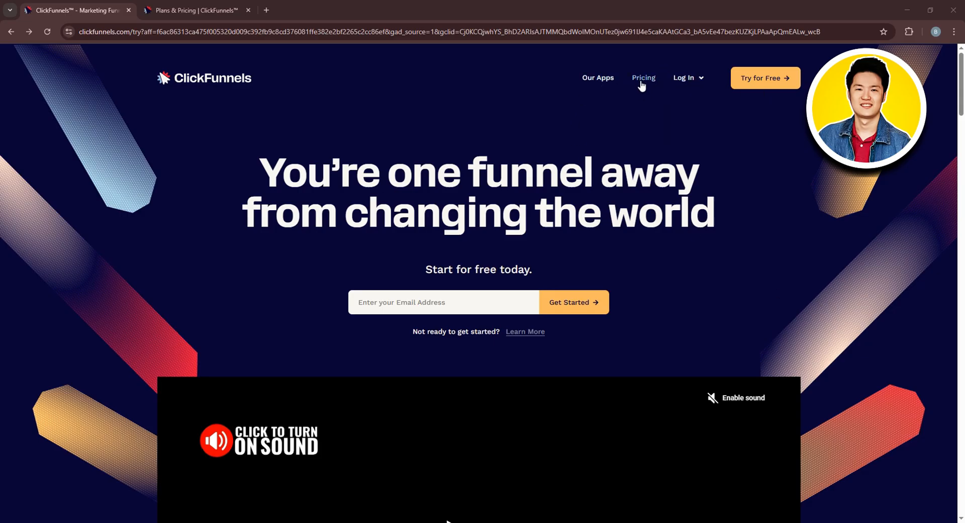
- Review the Startup and Pro plans on the ClickFunnels pricing page, switching the prices to Annual Discount
{"action": "left_click", "coordinate": [192, 6]}
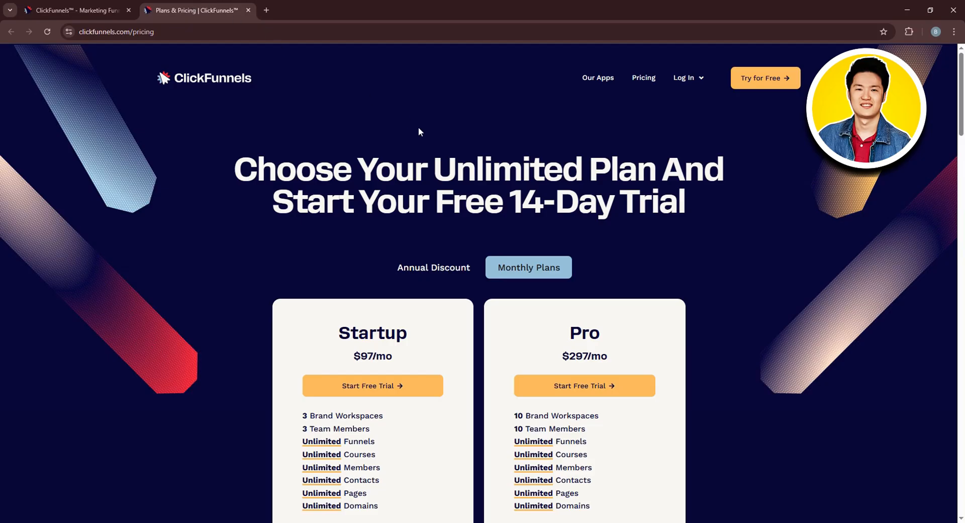
{"action": "scroll", "coordinate": [733, 174], "scroll_direction": "down", "scroll_amount": 2}
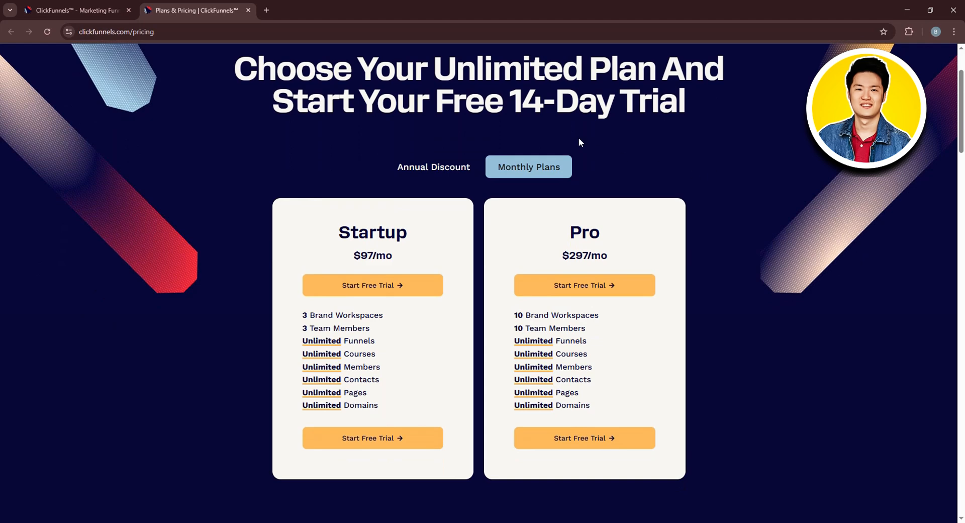
{"action": "left_click", "coordinate": [442, 169]}
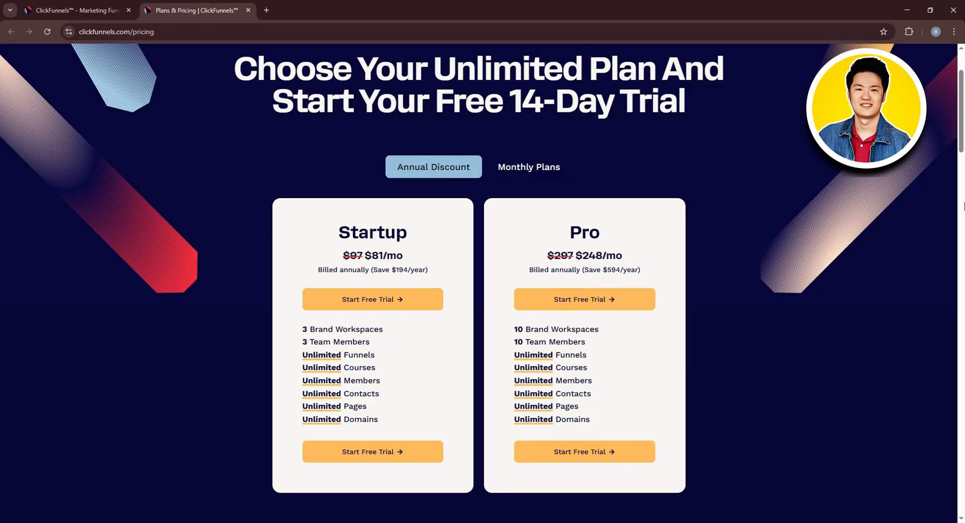
{"action": "scroll", "coordinate": [963, 206], "scroll_direction": "up", "scroll_amount": 2}
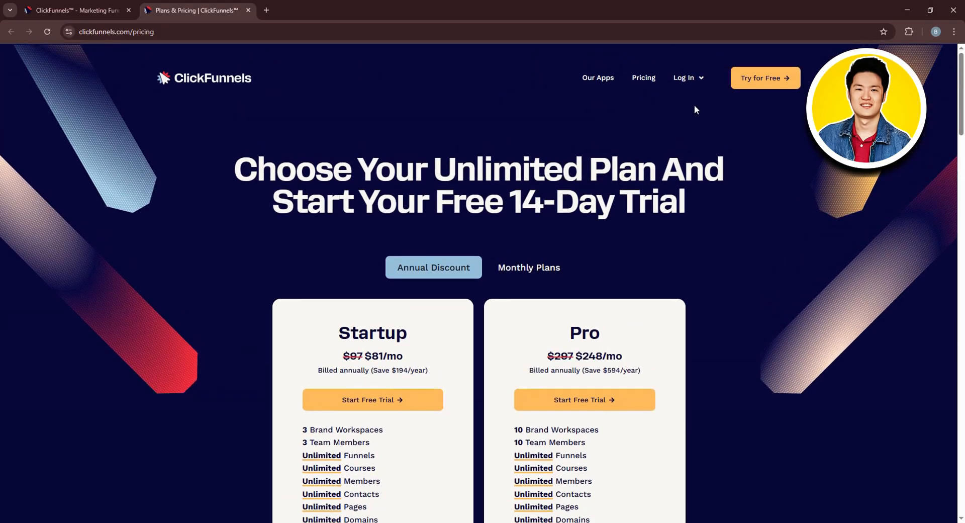
- Create a new funnel from the workspace's funnel list, choosing the Cart Funnel type under Unboxing Funnels
{"action": "mouse_move", "coordinate": [685, 77]}
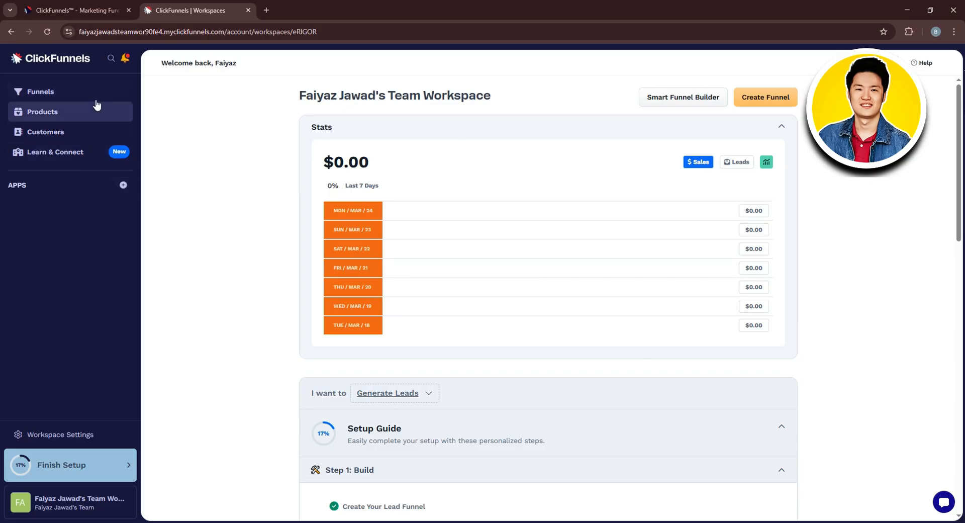
{"action": "left_click", "coordinate": [36, 99]}
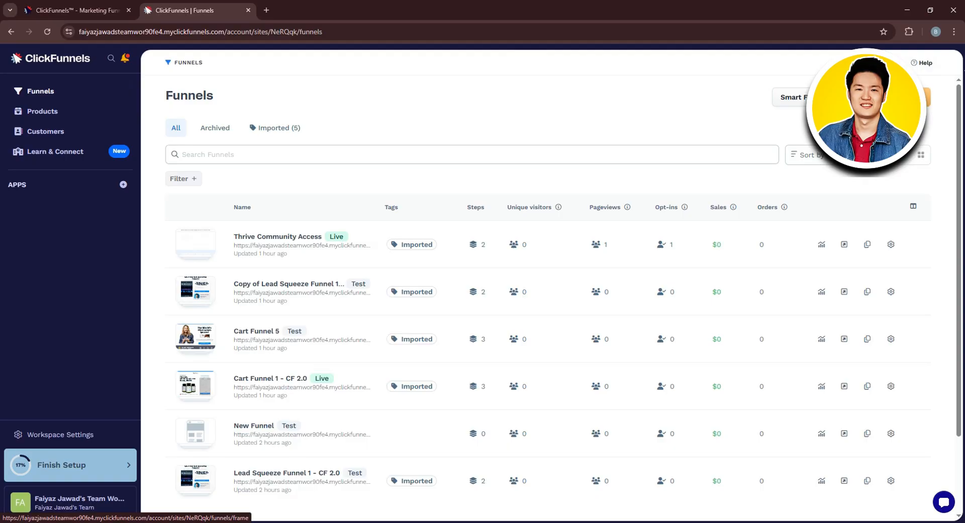
{"action": "left_click", "coordinate": [885, 97]}
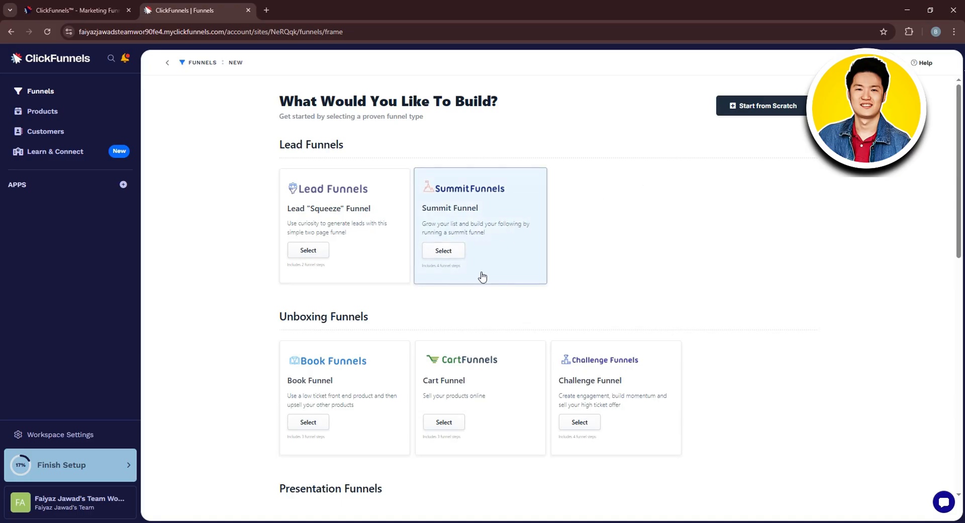
{"action": "scroll", "coordinate": [471, 291], "scroll_direction": "down", "scroll_amount": 1}
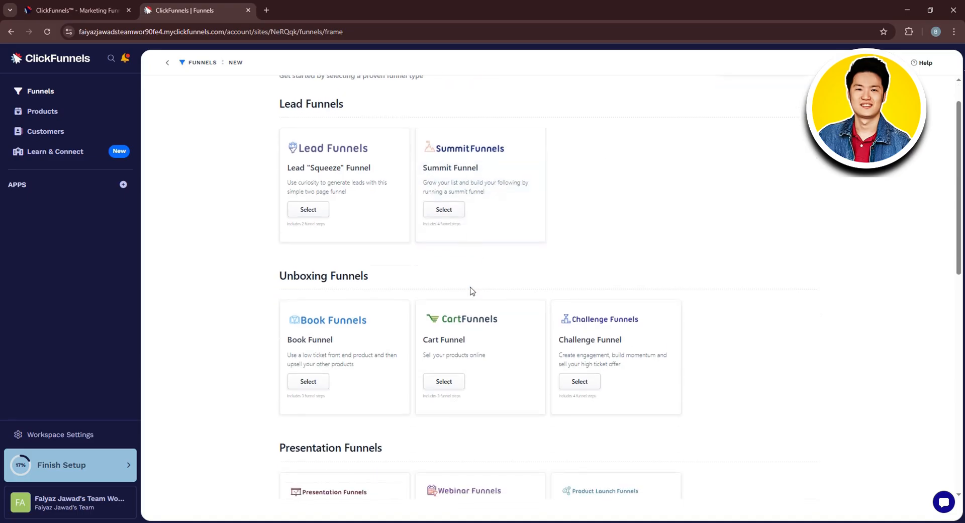
{"action": "left_click", "coordinate": [445, 375]}
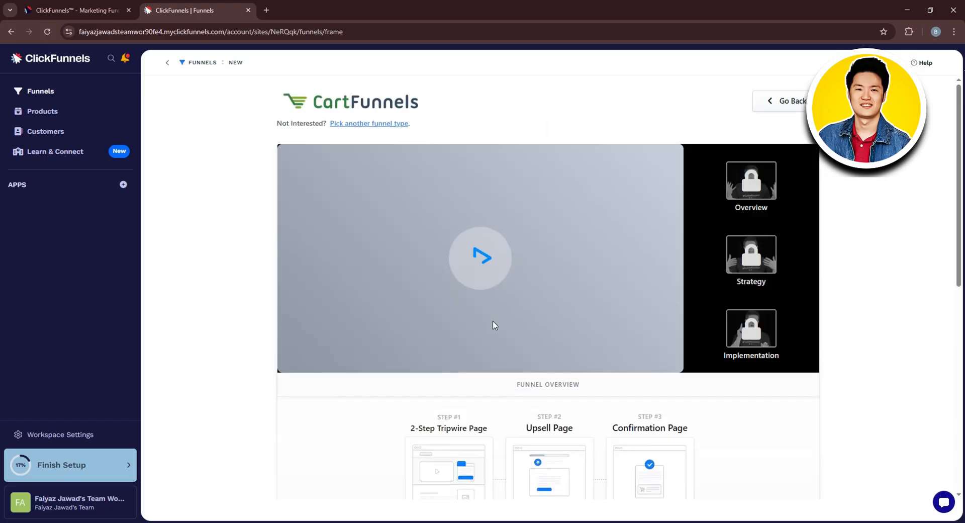
- Install the blue Cart Funnel template with the T-shirt storefront and open the new funnel for customizing
{"action": "scroll", "coordinate": [493, 325], "scroll_direction": "down", "scroll_amount": 4}
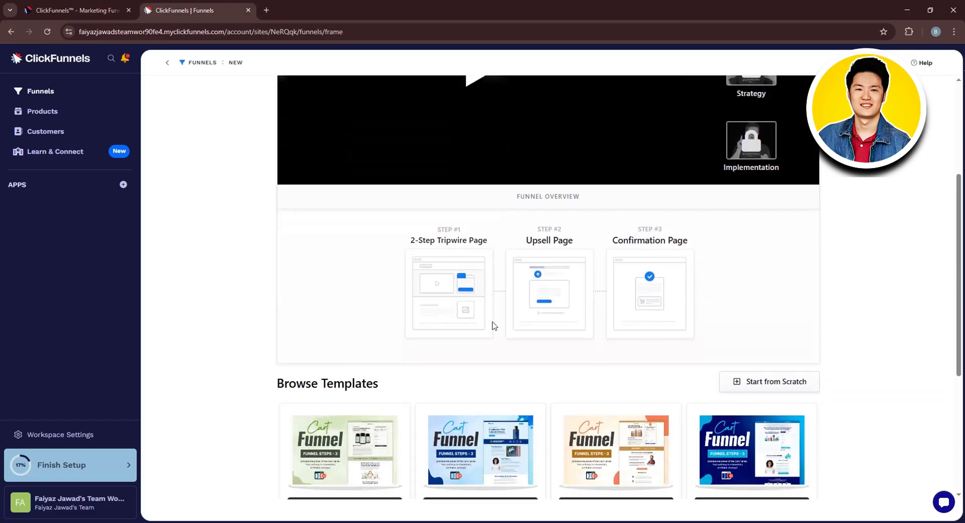
{"action": "scroll", "coordinate": [492, 324], "scroll_direction": "down", "scroll_amount": 2}
{"action": "scroll", "coordinate": [612, 387], "scroll_direction": "down", "scroll_amount": 2}
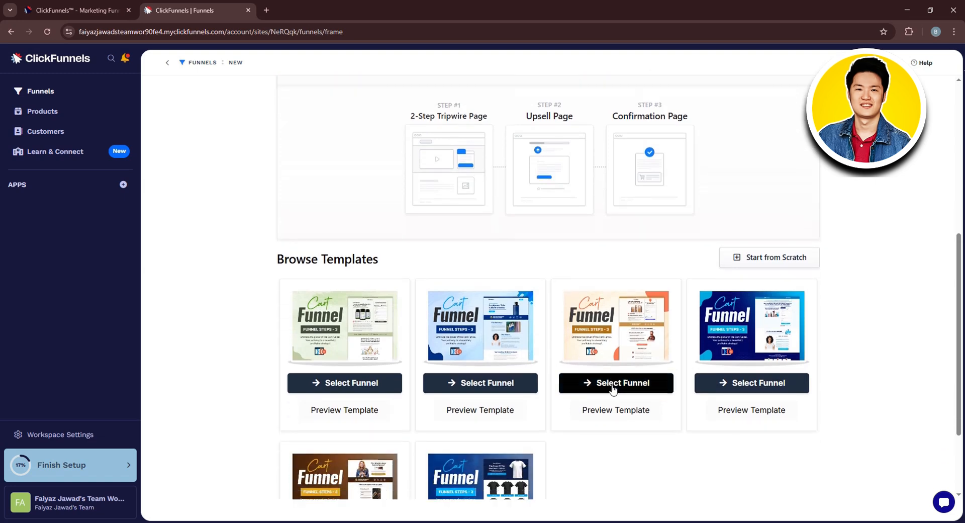
{"action": "scroll", "coordinate": [612, 387], "scroll_direction": "down", "scroll_amount": 2}
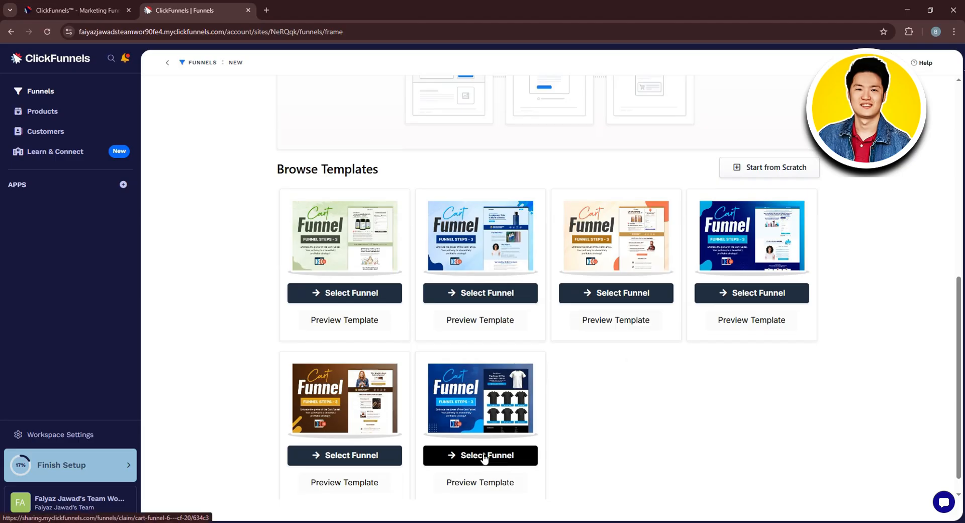
{"action": "left_click", "coordinate": [510, 457]}
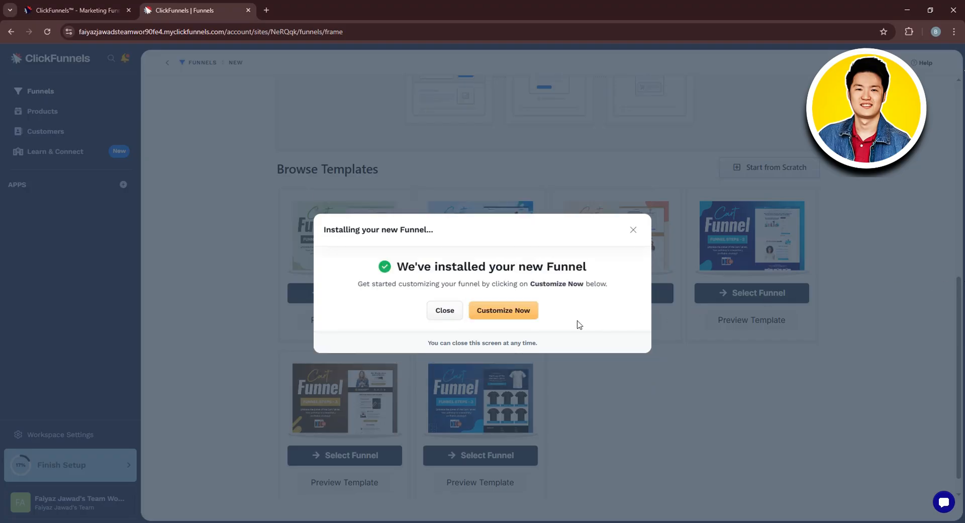
{"action": "left_click", "coordinate": [512, 315]}
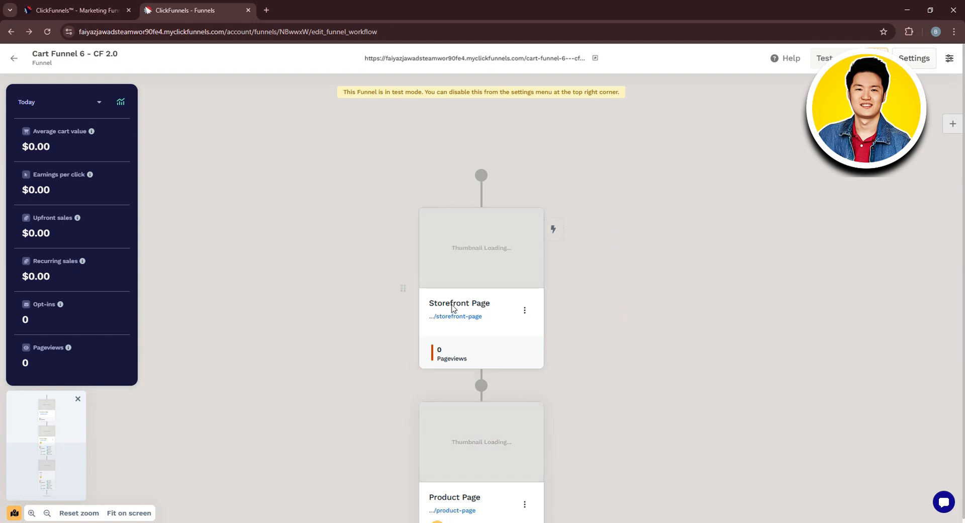
- Start adding a page step at the end of the funnel, directly after the OTO page
{"action": "scroll", "coordinate": [497, 309], "scroll_direction": "down", "scroll_amount": 2}
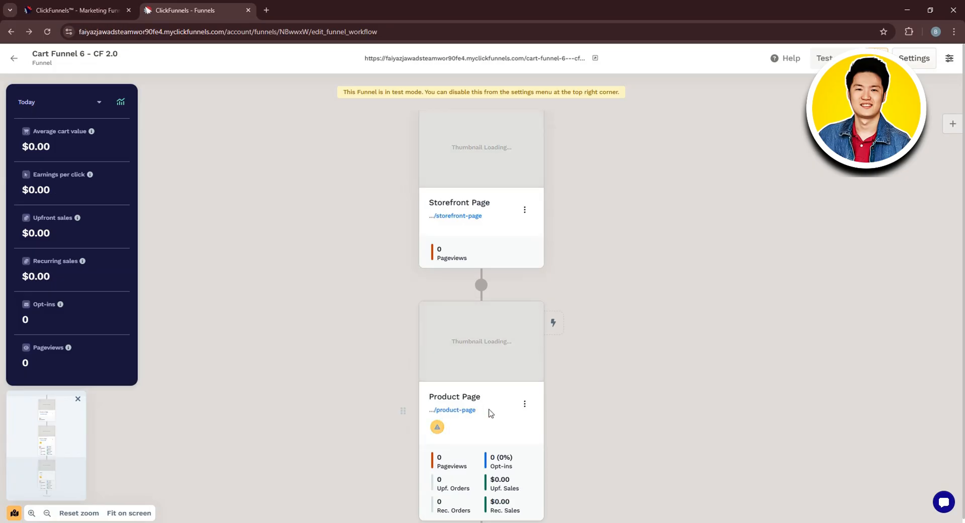
{"action": "scroll", "coordinate": [490, 408], "scroll_direction": "down", "scroll_amount": 4}
{"action": "scroll", "coordinate": [460, 455], "scroll_direction": "down", "scroll_amount": 3}
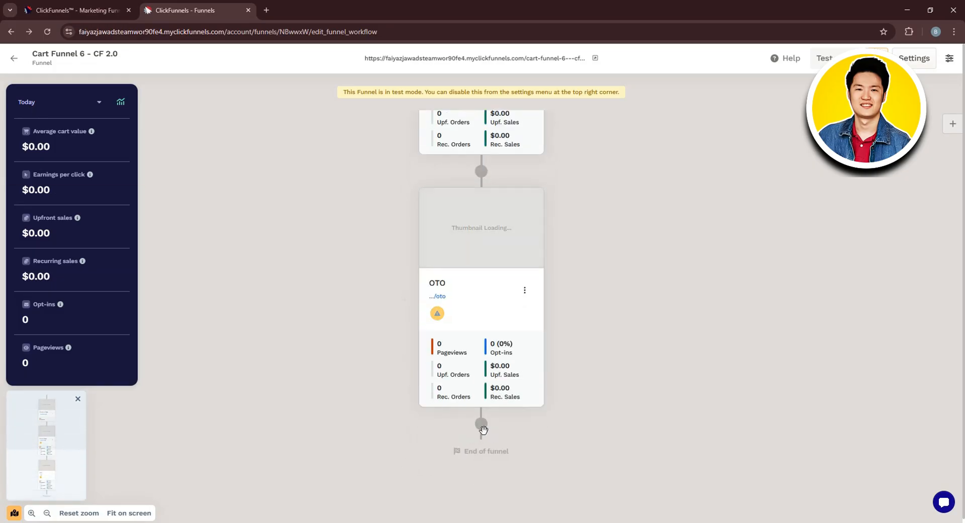
{"action": "mouse_move", "coordinate": [482, 430]}
{"action": "left_click", "coordinate": [482, 425]}
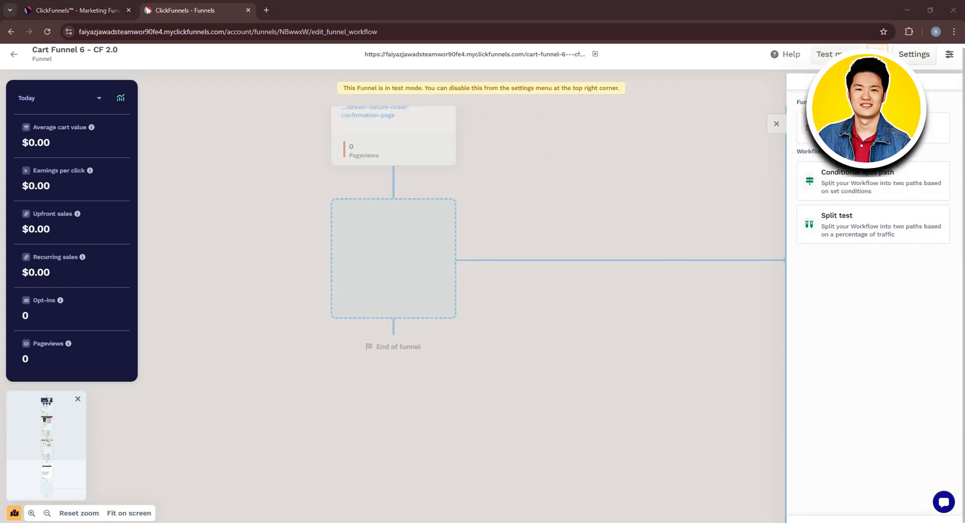
{"action": "left_click", "coordinate": [873, 127]}
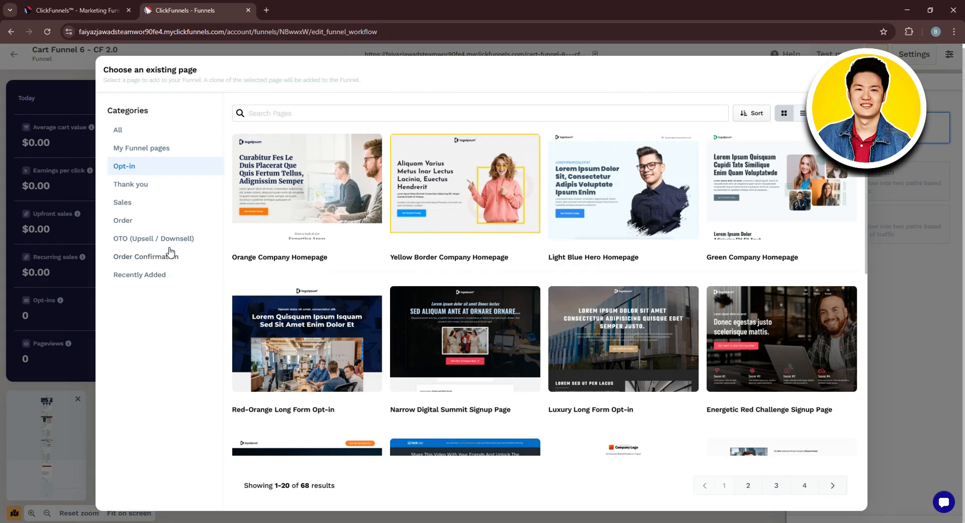
- Choose the Drawn Nature Order Confirmation Page template from the Order Confirmation category
{"action": "left_click", "coordinate": [151, 256]}
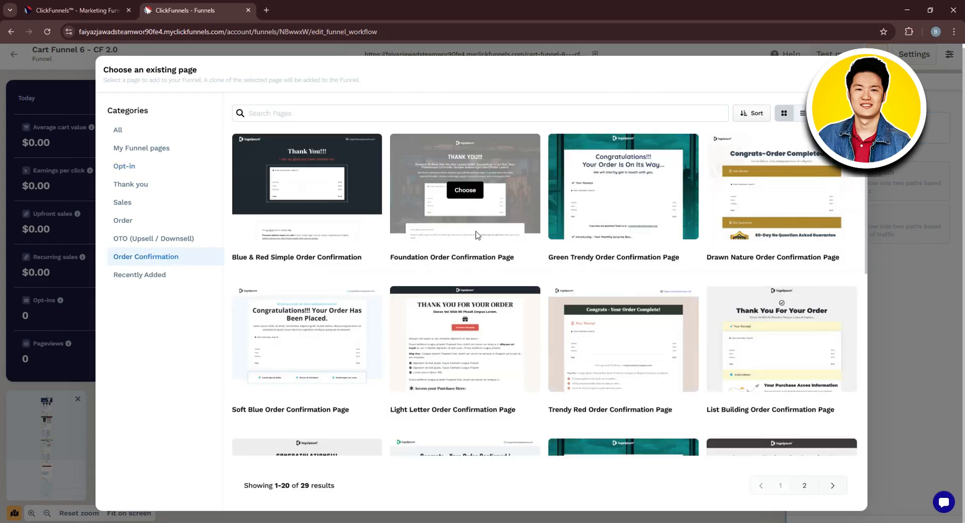
{"action": "scroll", "coordinate": [491, 232], "scroll_direction": "down", "scroll_amount": 4}
{"action": "scroll", "coordinate": [626, 346], "scroll_direction": "down", "scroll_amount": 4}
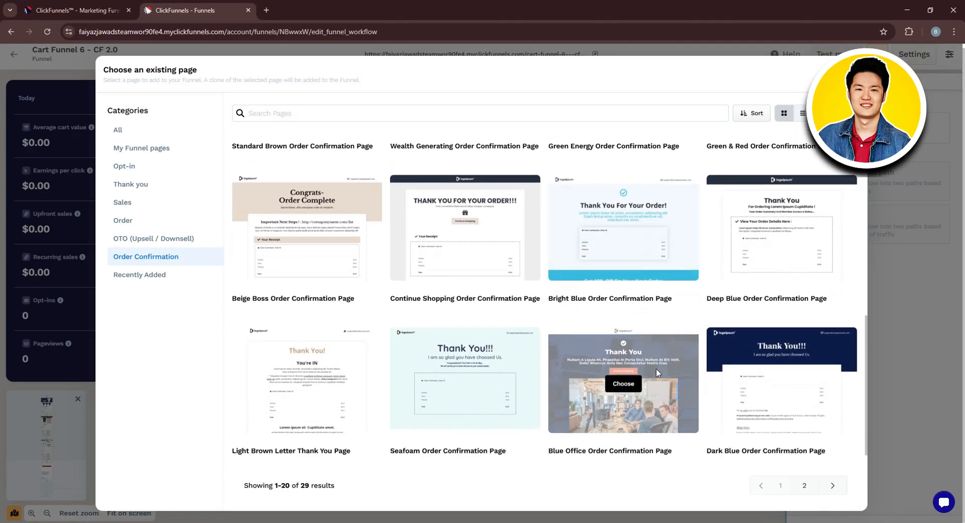
{"action": "scroll", "coordinate": [707, 280], "scroll_direction": "up", "scroll_amount": 8}
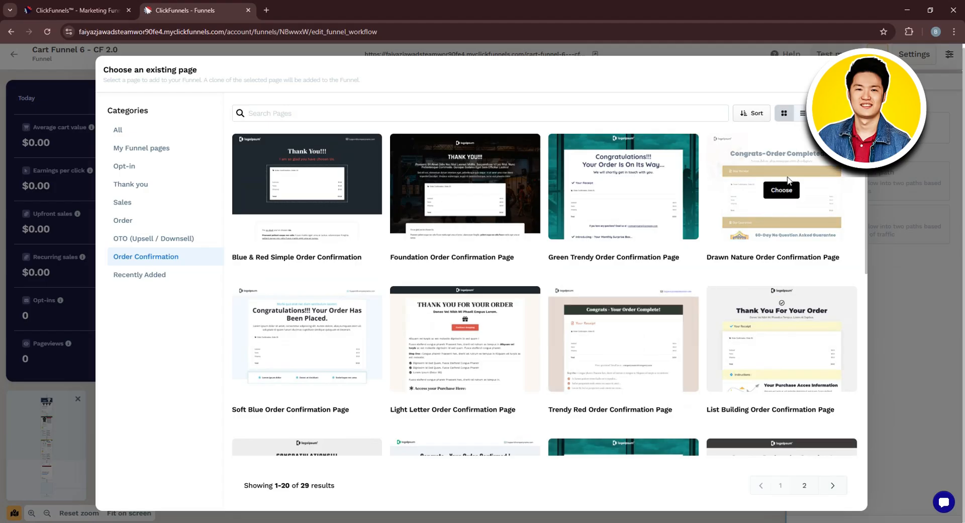
{"action": "left_click", "coordinate": [788, 191]}
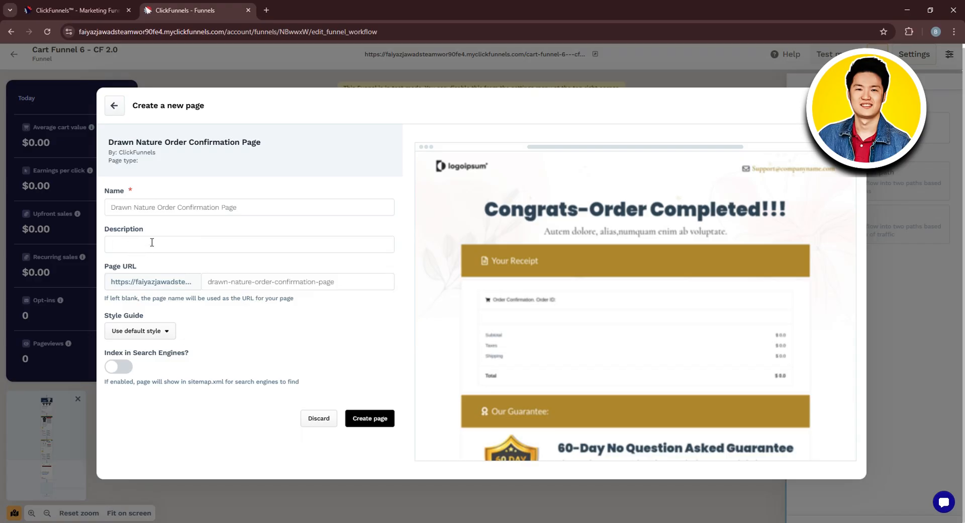
- Create the page with the description "Classic order confirmation page", keeping the default URL and style and leaving search engine indexing off
{"action": "type", "text": "Classic order confirmation page"}
{"action": "left_click", "coordinate": [245, 287]}
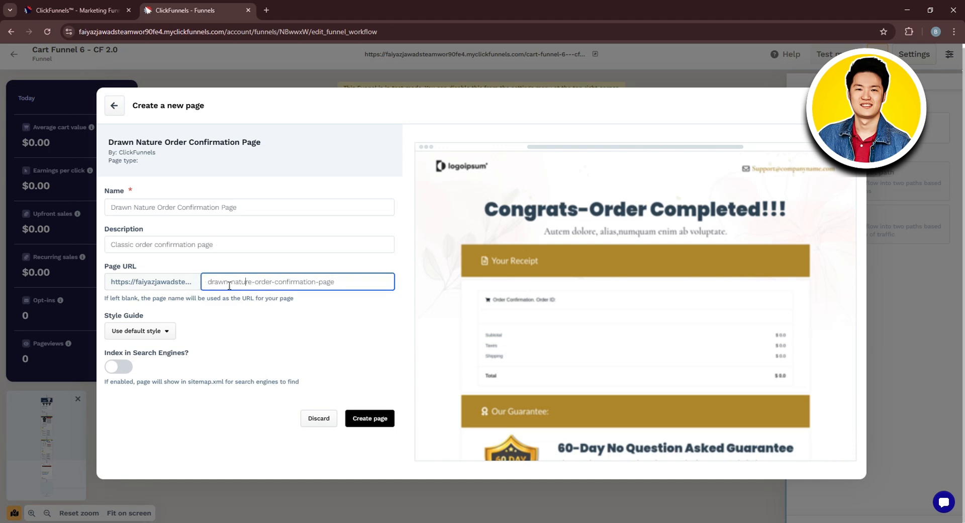
{"action": "left_click", "coordinate": [196, 329]}
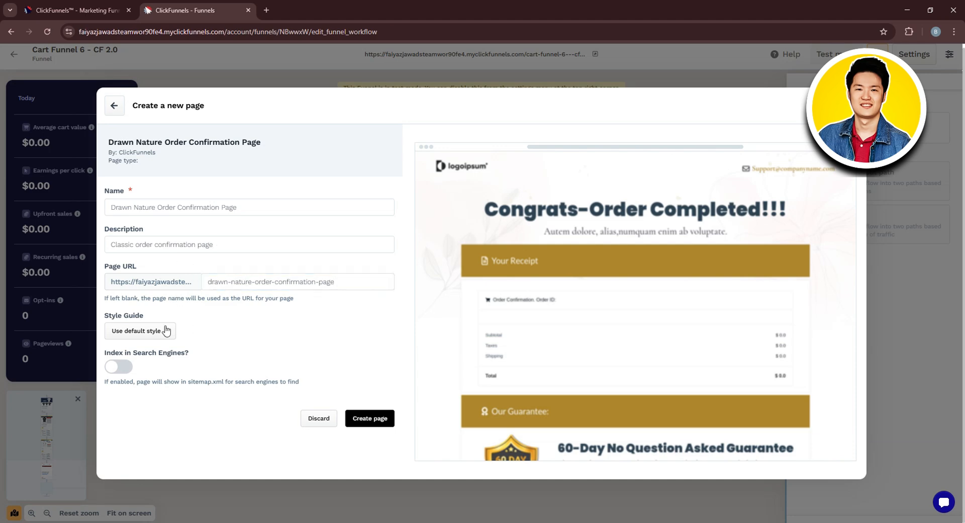
{"action": "left_click", "coordinate": [166, 330]}
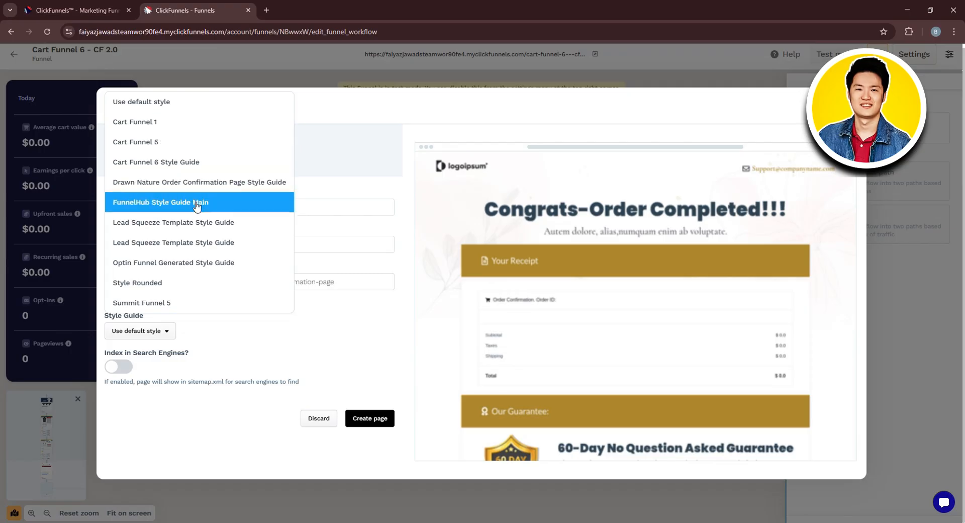
{"action": "left_click", "coordinate": [312, 317]}
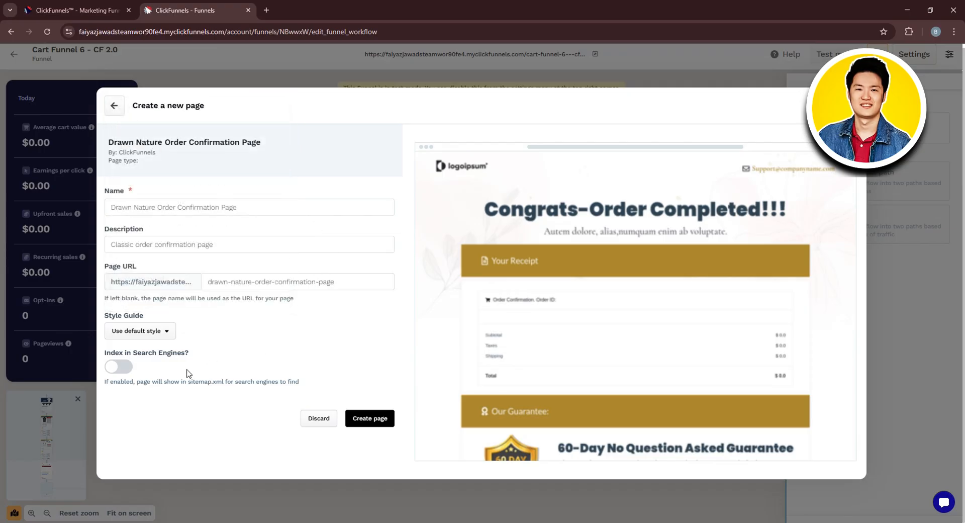
{"action": "left_click", "coordinate": [120, 366]}
{"action": "left_click", "coordinate": [120, 367]}
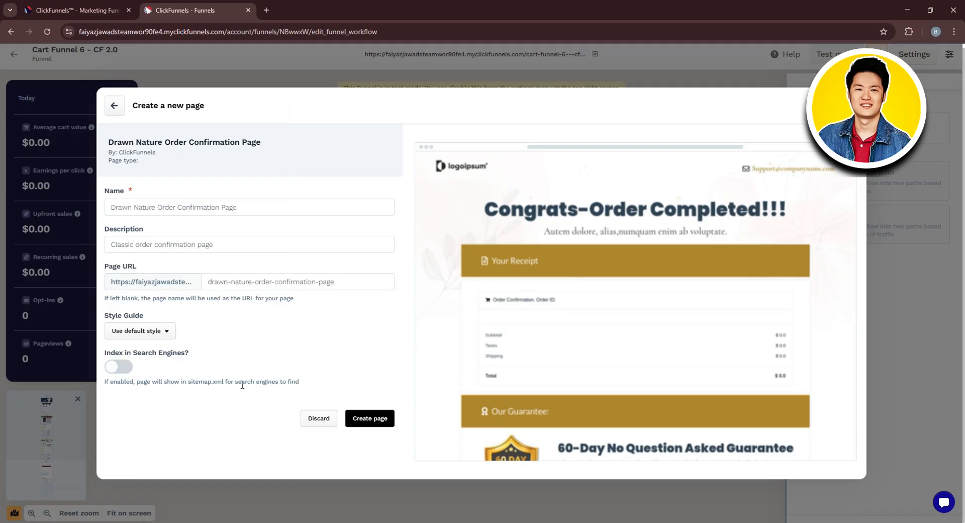
{"action": "left_click", "coordinate": [368, 420]}
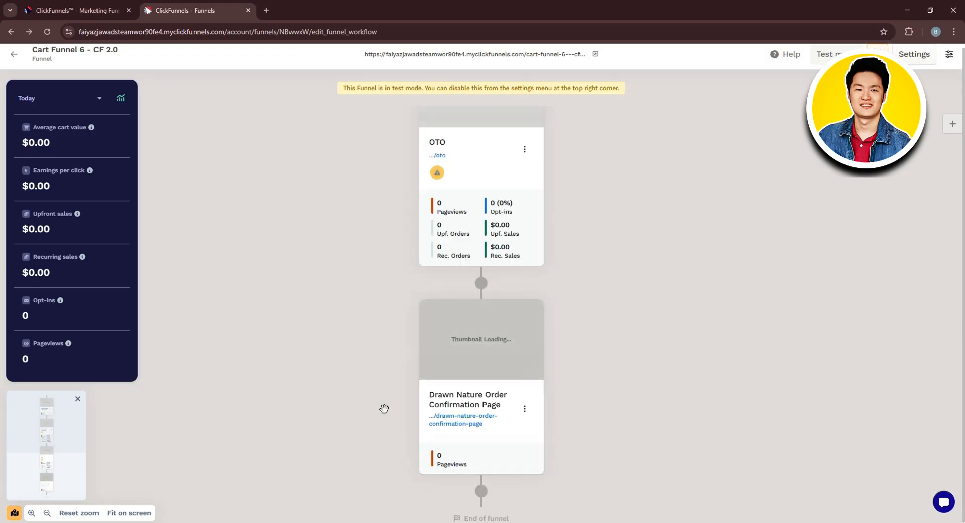
- Check which existing workflows can be attached to the Drawn Nature Order Confirmation Page step, then close the list
{"action": "mouse_move", "coordinate": [508, 353]}
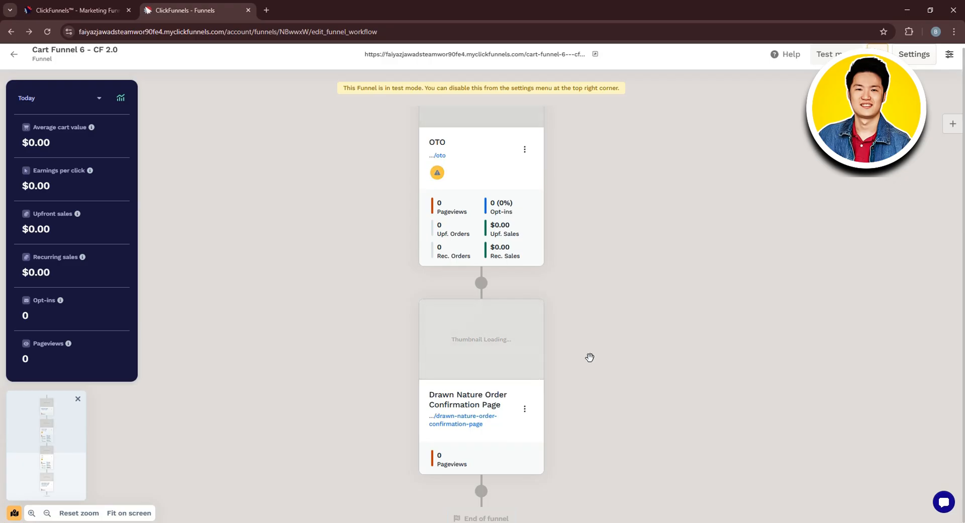
{"action": "mouse_move", "coordinate": [529, 344]}
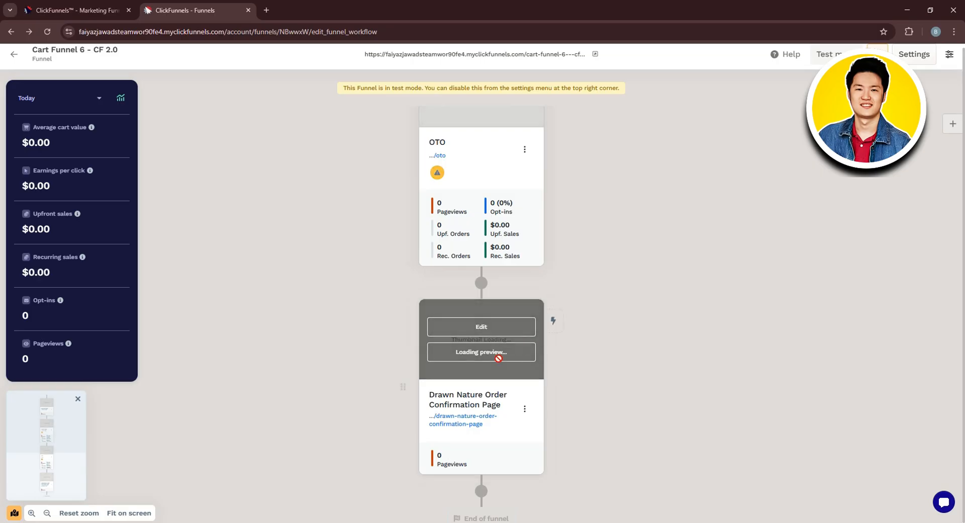
{"action": "left_click", "coordinate": [553, 321]}
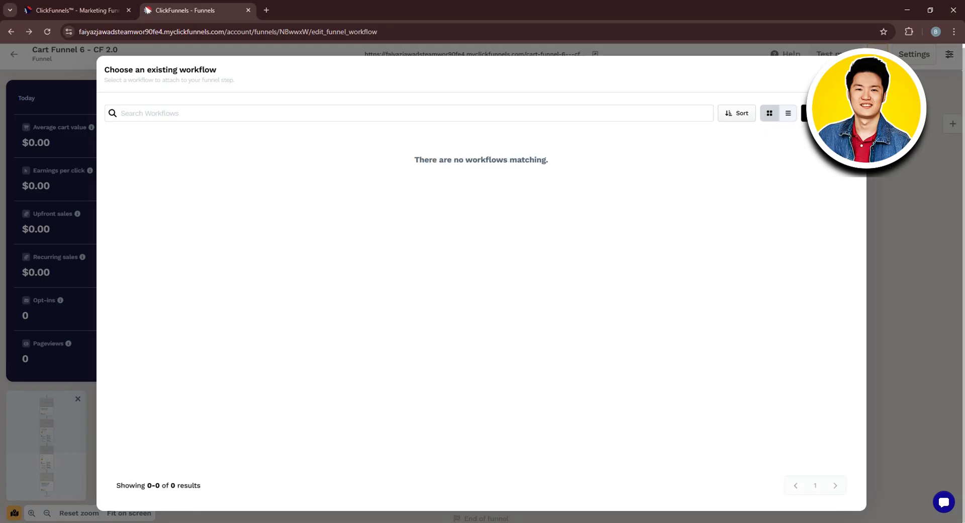
{"action": "left_click", "coordinate": [850, 74]}
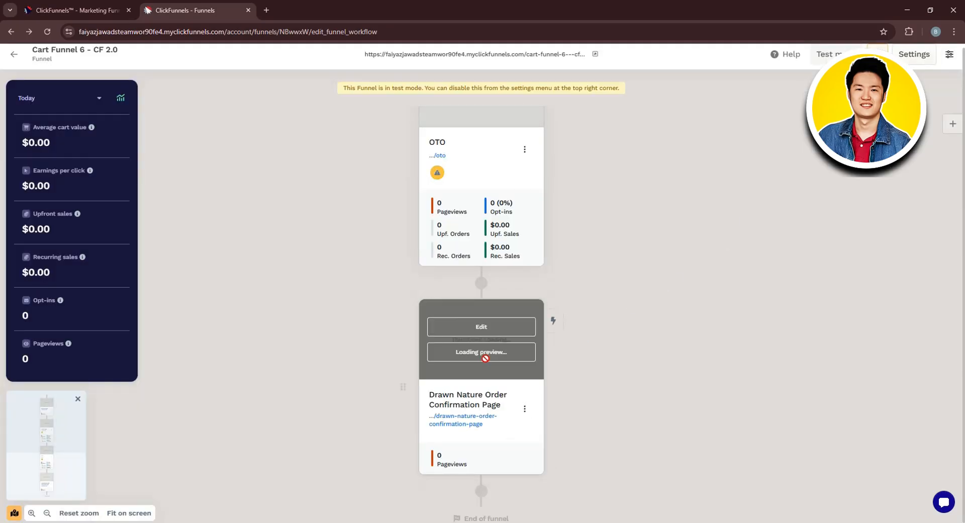
- Reload the funnel editor and open a preview of the Drawn Nature Order Confirmation Page
{"action": "left_click", "coordinate": [29, 32]}
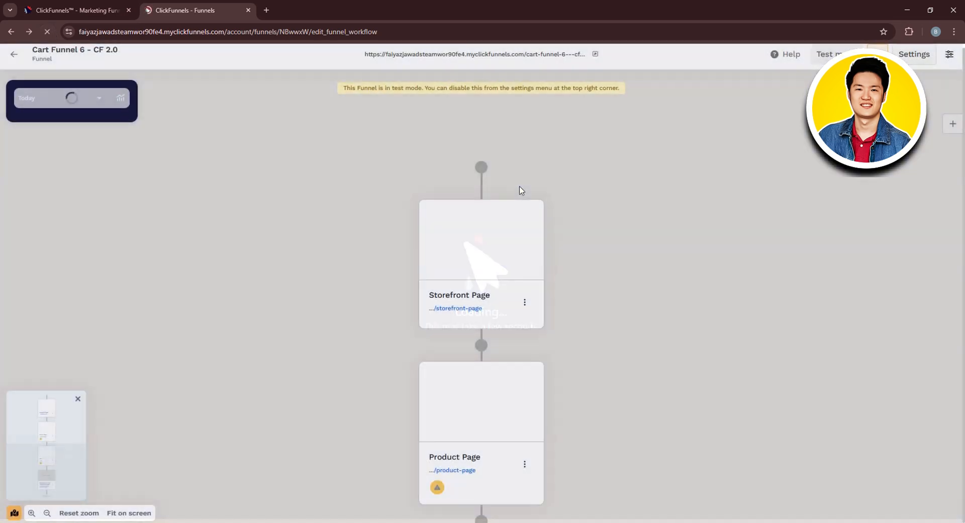
{"action": "scroll", "coordinate": [518, 194], "scroll_direction": "down", "scroll_amount": 10}
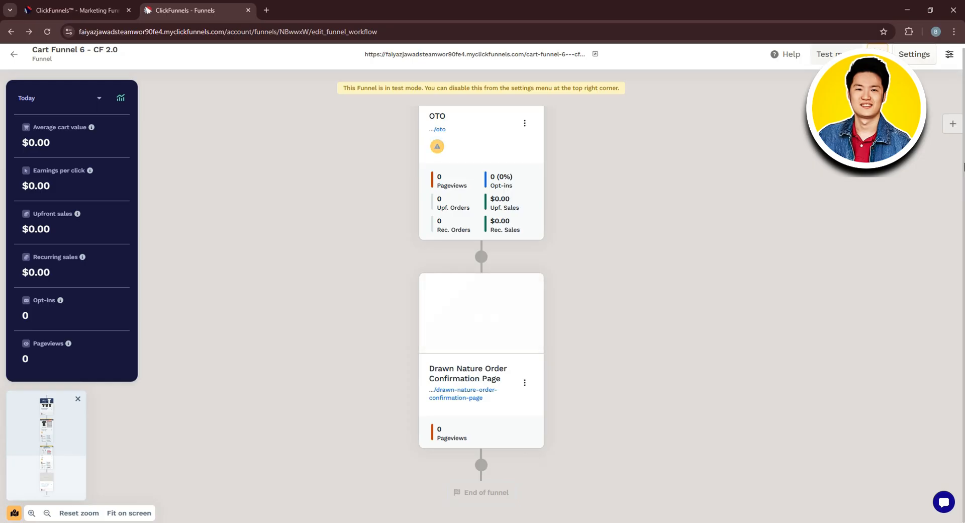
{"action": "mouse_move", "coordinate": [482, 307]}
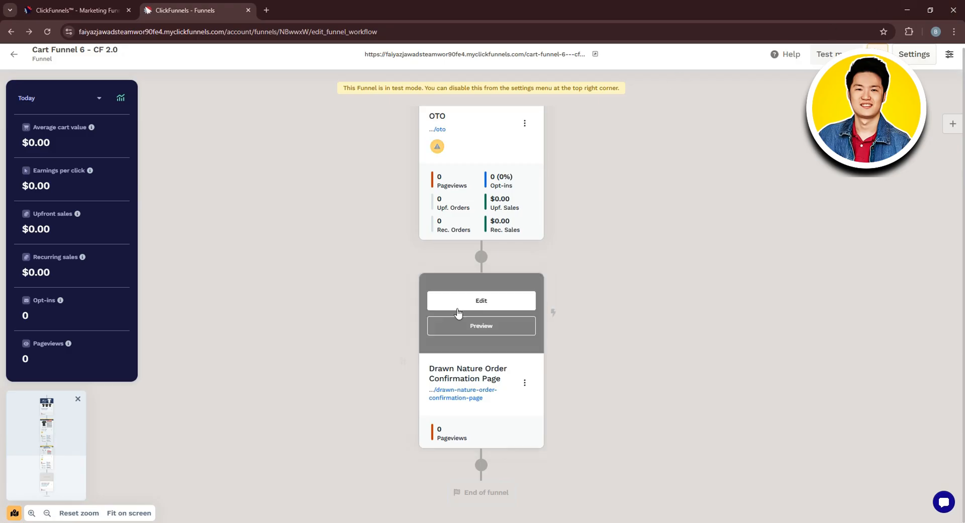
{"action": "left_click", "coordinate": [477, 324]}
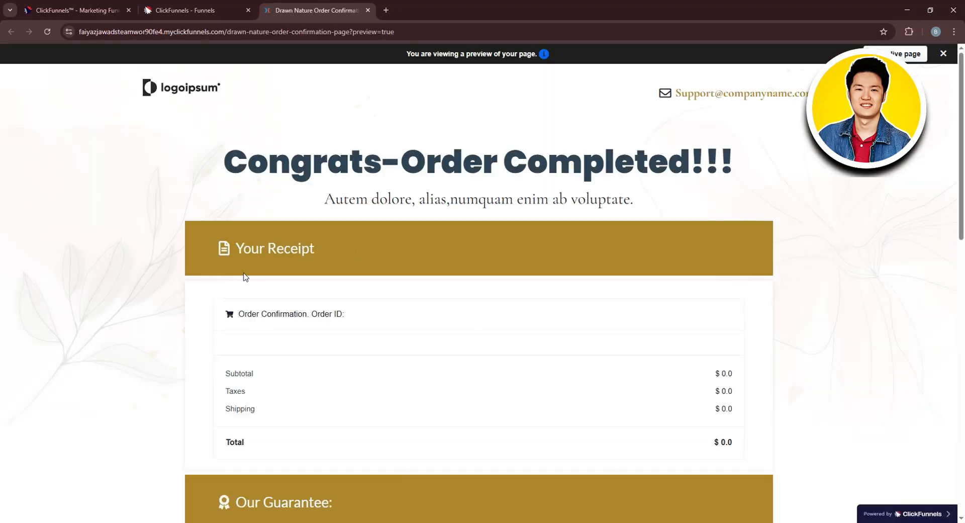
- Look through the previewed order confirmation page, from the receipt to the guarantee and the next-steps section
{"action": "scroll", "coordinate": [245, 277], "scroll_direction": "down", "scroll_amount": 9}
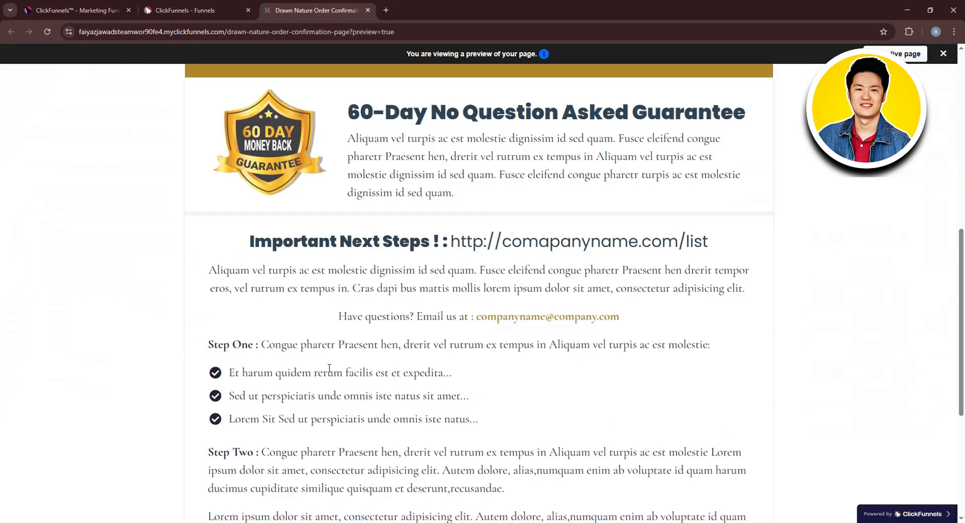
{"action": "scroll", "coordinate": [330, 369], "scroll_direction": "up", "scroll_amount": 7}
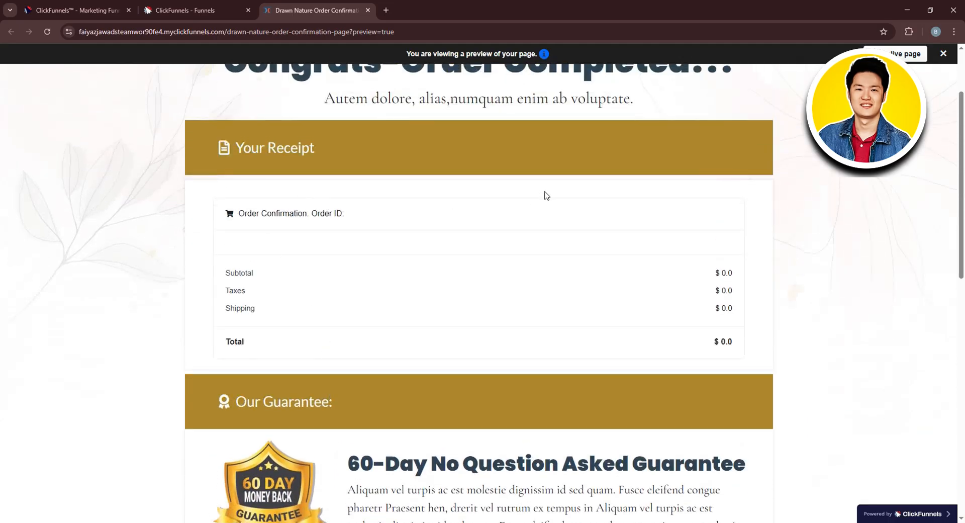
{"action": "scroll", "coordinate": [409, 152], "scroll_direction": "up", "scroll_amount": 2}
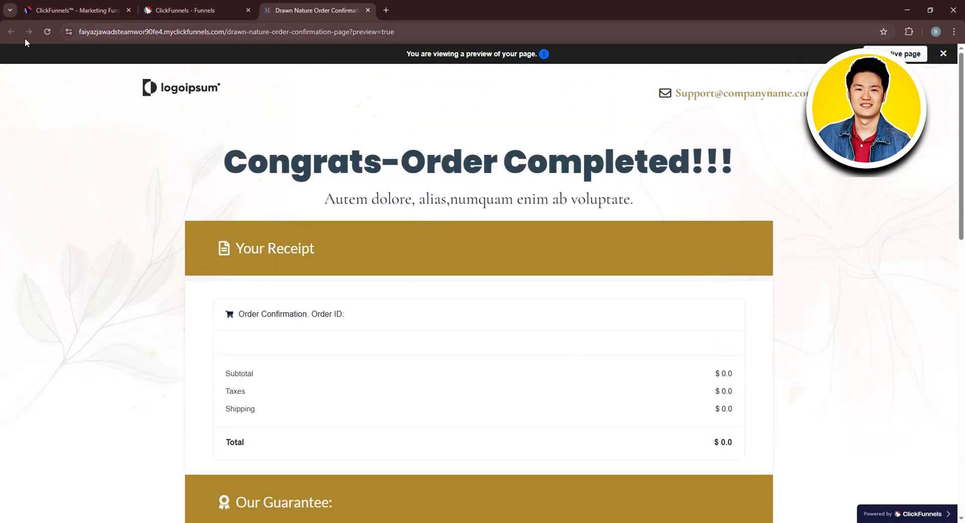
{"action": "scroll", "coordinate": [247, 98], "scroll_direction": "down", "scroll_amount": 1}
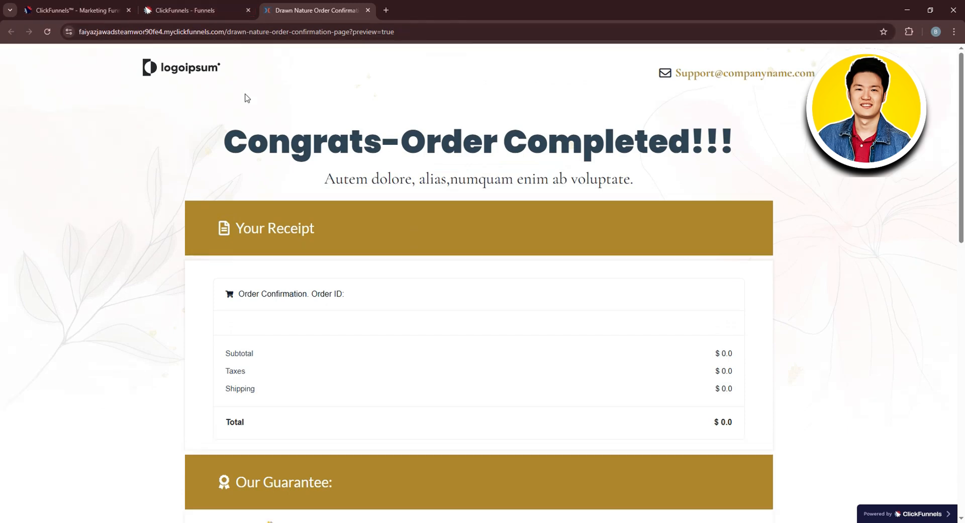
- Return to the funnel workflow and open the Drawn Nature Order Confirmation Page for editing
{"action": "left_click", "coordinate": [185, 10]}
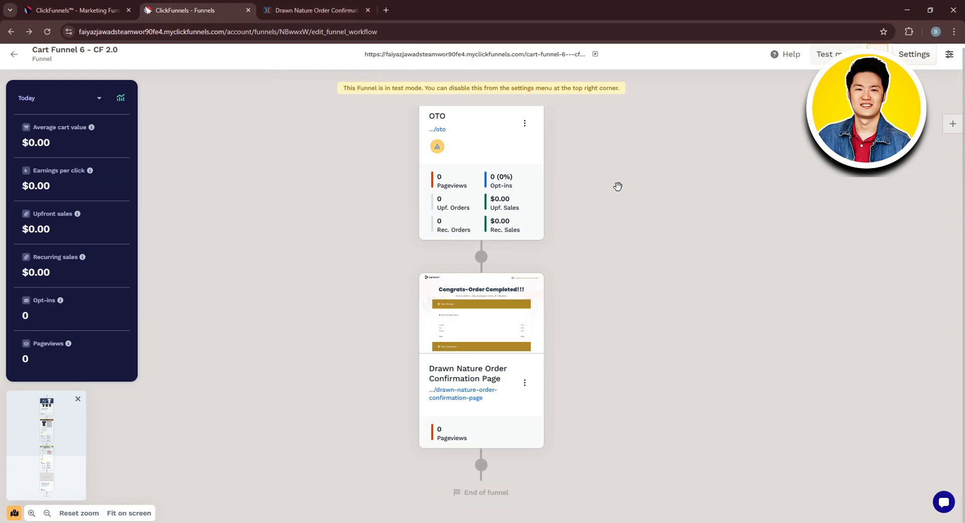
{"action": "mouse_move", "coordinate": [496, 328]}
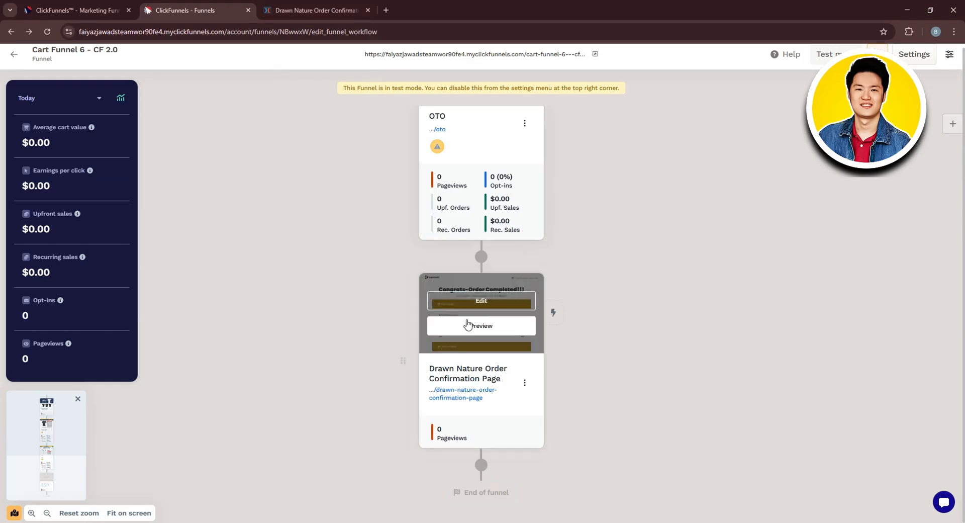
{"action": "left_click", "coordinate": [485, 305]}
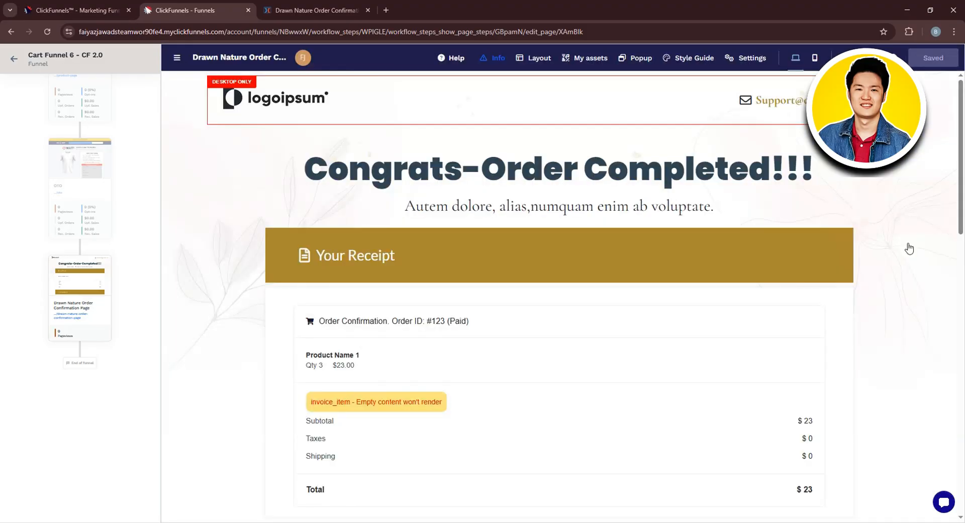
{"action": "scroll", "coordinate": [63, 190], "scroll_direction": "up", "scroll_amount": 5}
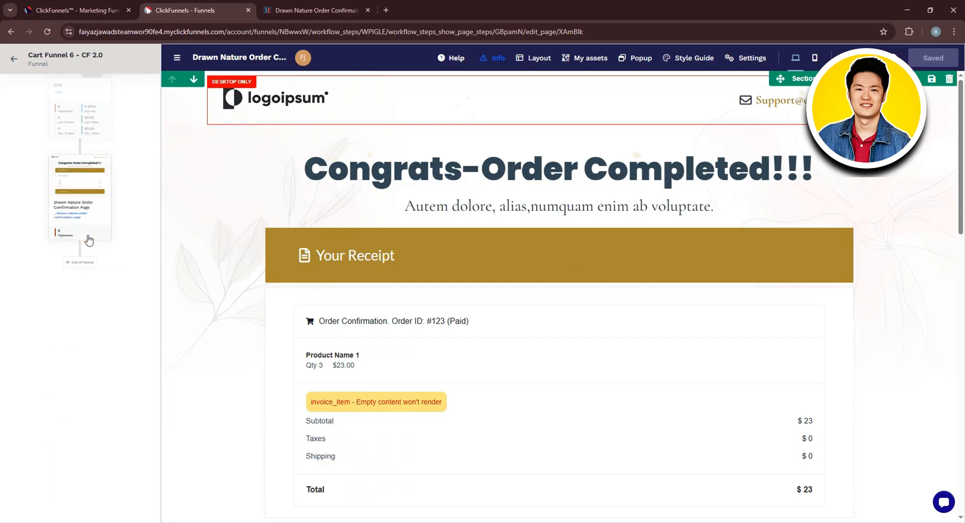
{"action": "scroll", "coordinate": [91, 251], "scroll_direction": "down", "scroll_amount": 5}
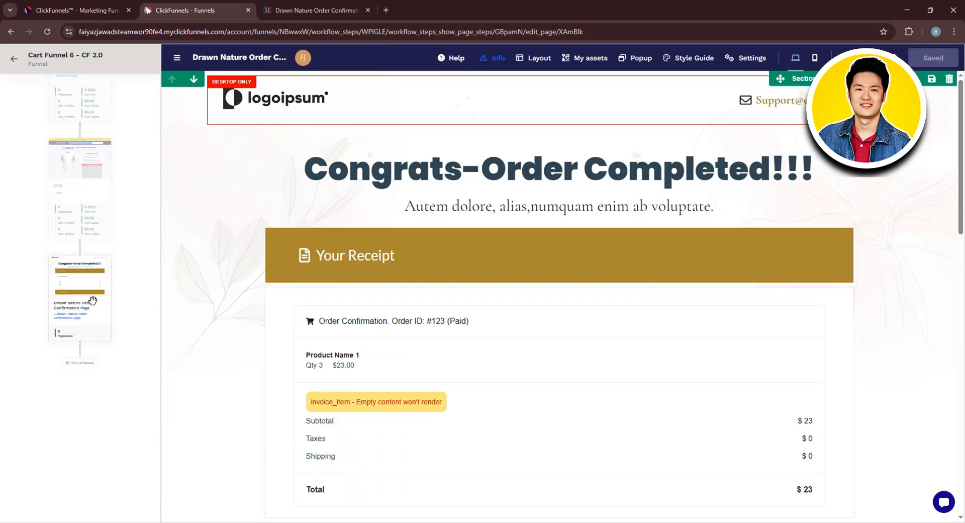
- Change the page's main headline to "Order Confirmation!!!"
{"action": "left_click", "coordinate": [546, 160]}
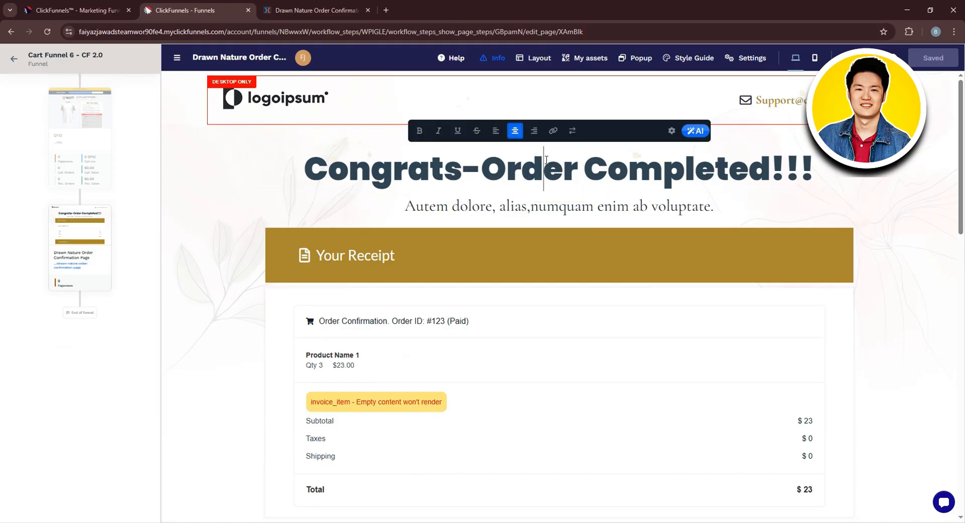
{"action": "left_click", "coordinate": [480, 165]}
{"action": "left_click_drag", "start_coordinate": [482, 170], "coordinate": [304, 185]}
{"action": "key", "text": "BackSpace"}
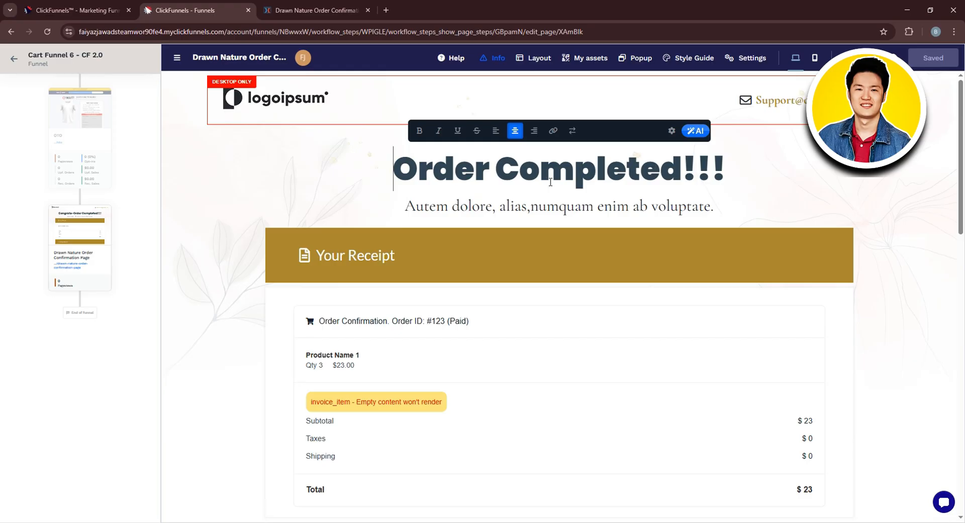
{"action": "left_click_drag", "start_coordinate": [540, 172], "coordinate": [674, 175]}
{"action": "type", "text": "n"}
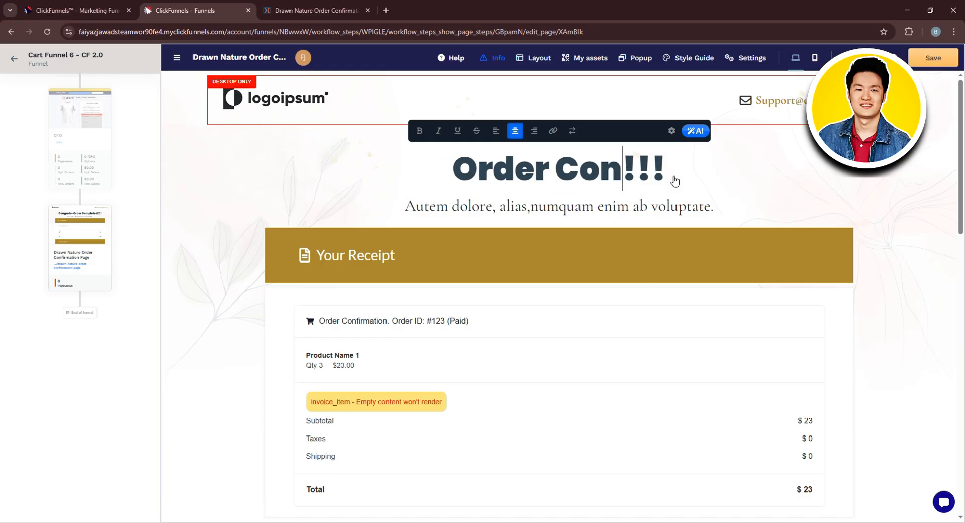
{"action": "type", "text": "fo"}
{"action": "key", "text": "BackSpace"}
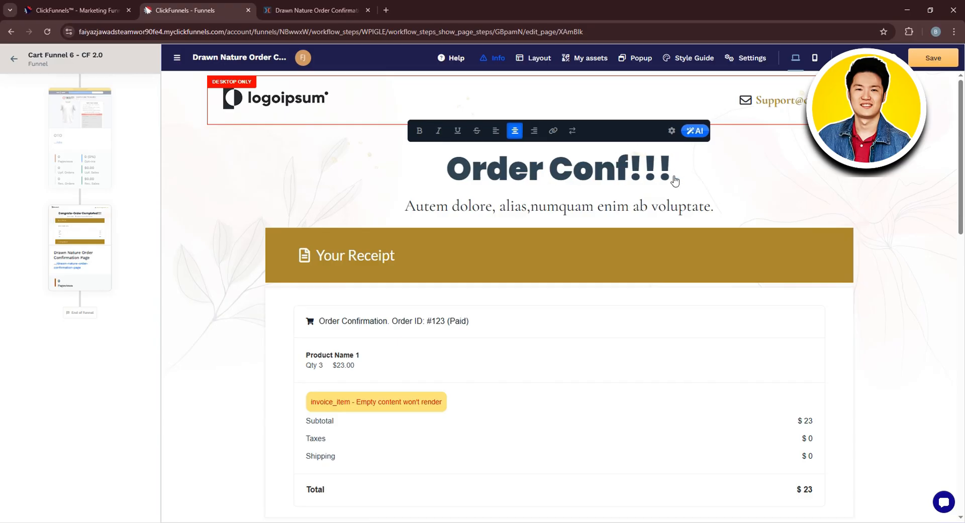
{"action": "type", "text": "irmation"}
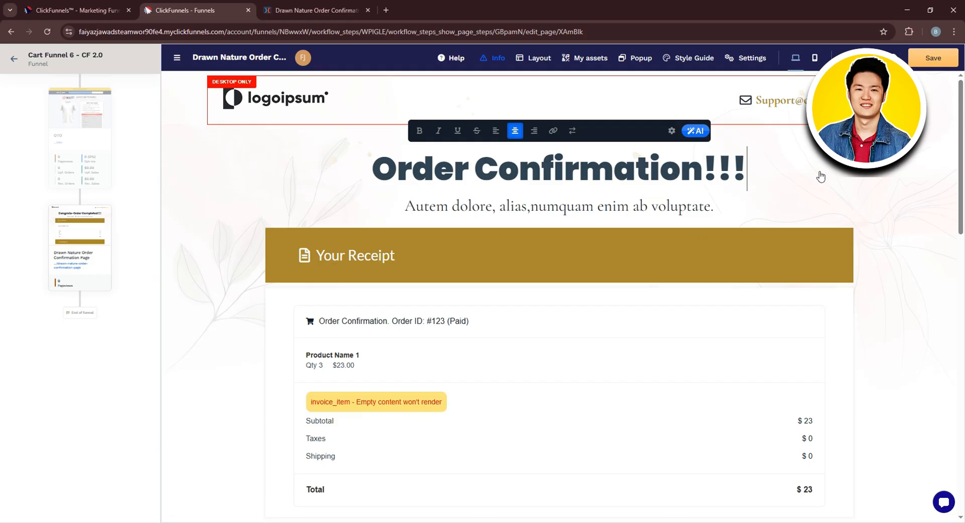
- Add a Link element directly below the sub-headline under the main headline
{"action": "left_click", "coordinate": [523, 203]}
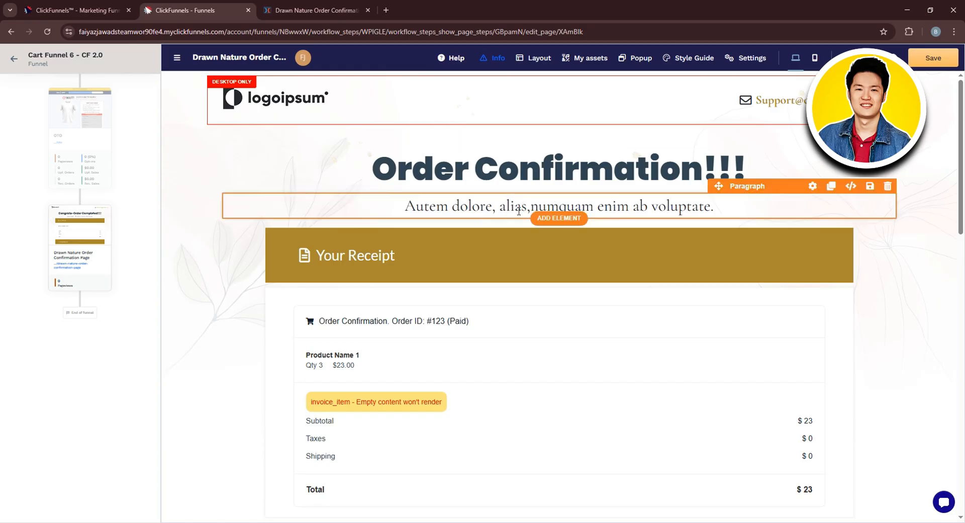
{"action": "left_click", "coordinate": [561, 218]}
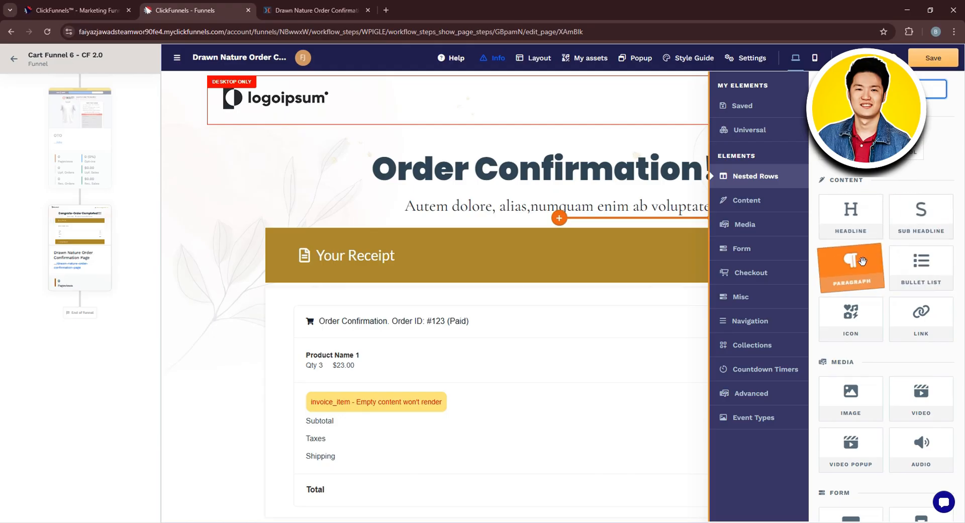
{"action": "scroll", "coordinate": [890, 288], "scroll_direction": "down", "scroll_amount": 1}
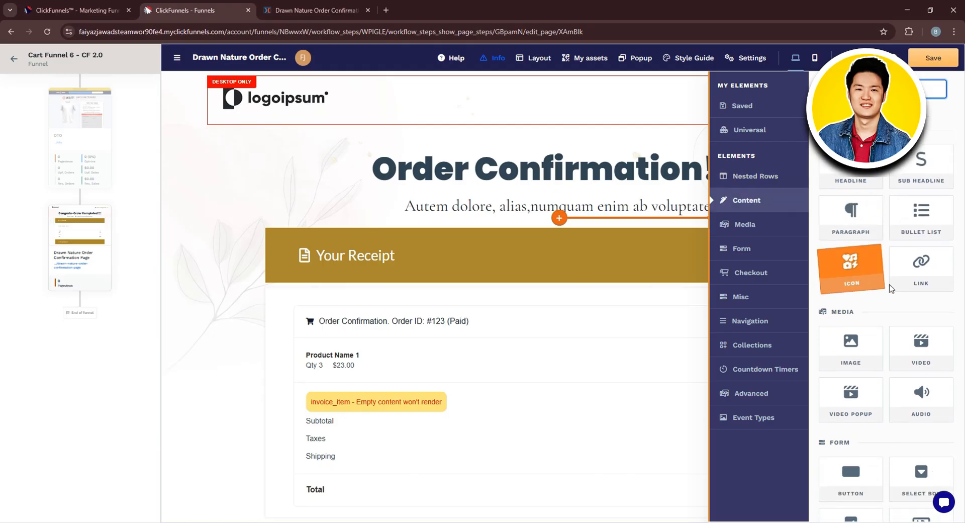
{"action": "left_click", "coordinate": [918, 275]}
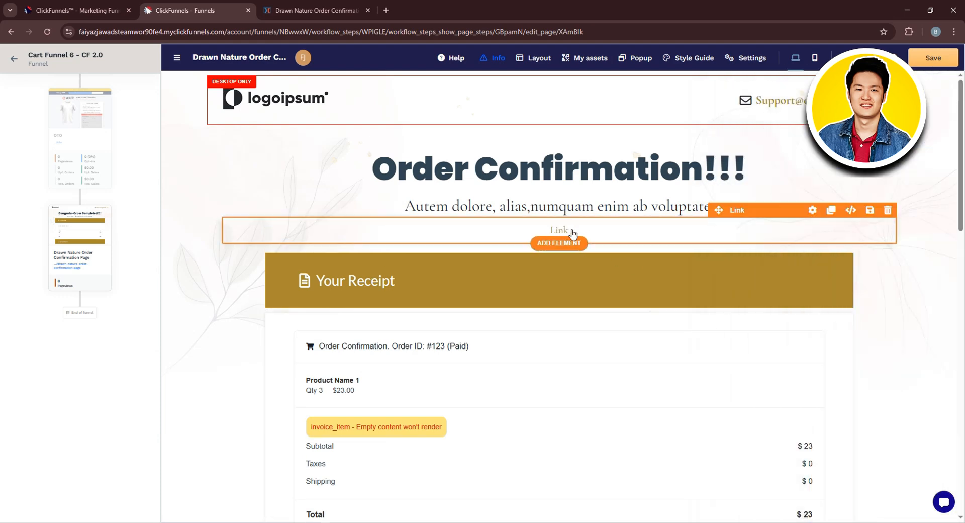
- Make the "Your Receipt" sub-headline text bold
{"action": "scroll", "coordinate": [869, 263], "scroll_direction": "down", "scroll_amount": 1}
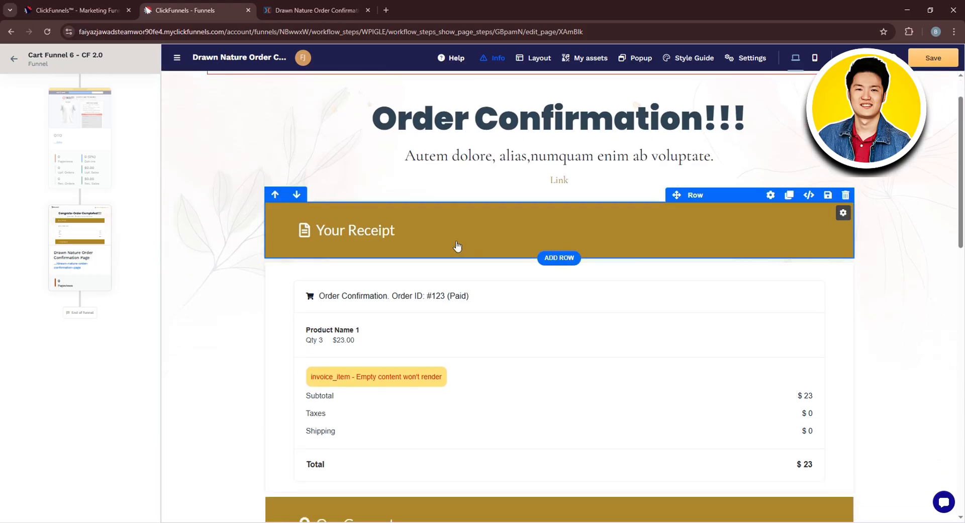
{"action": "left_click", "coordinate": [492, 237]}
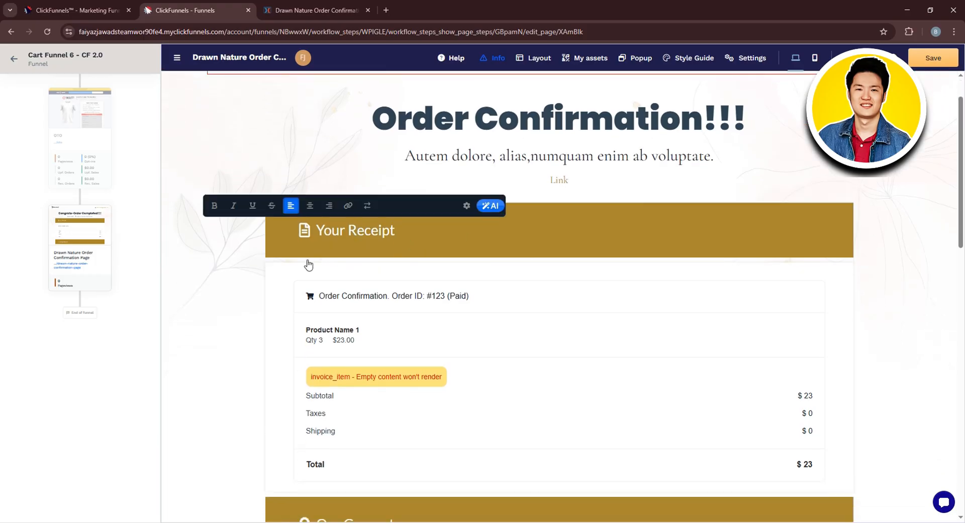
{"action": "left_click_drag", "start_coordinate": [386, 231], "coordinate": [319, 232]}
{"action": "left_click", "coordinate": [214, 205]}
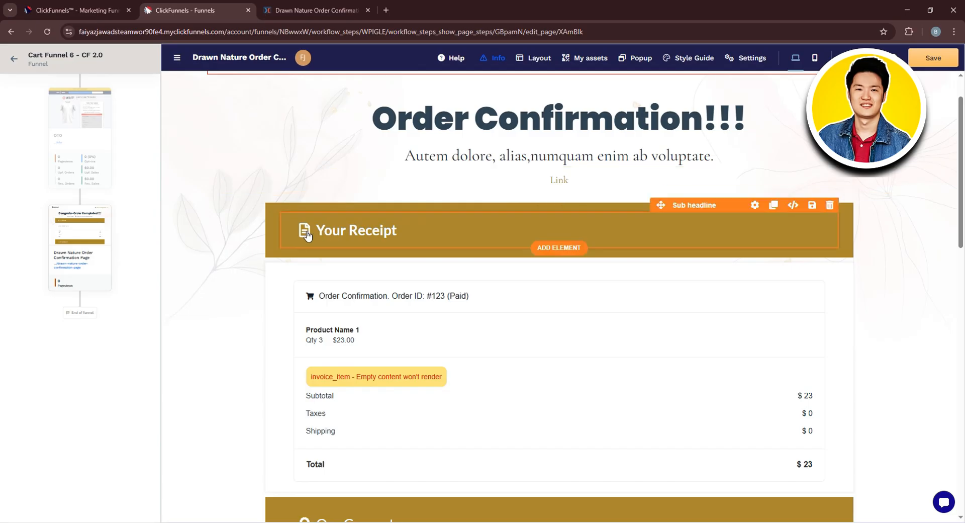
- Set the paint of the "Your Receipt" row to Darkest Background
{"action": "left_click", "coordinate": [275, 238]}
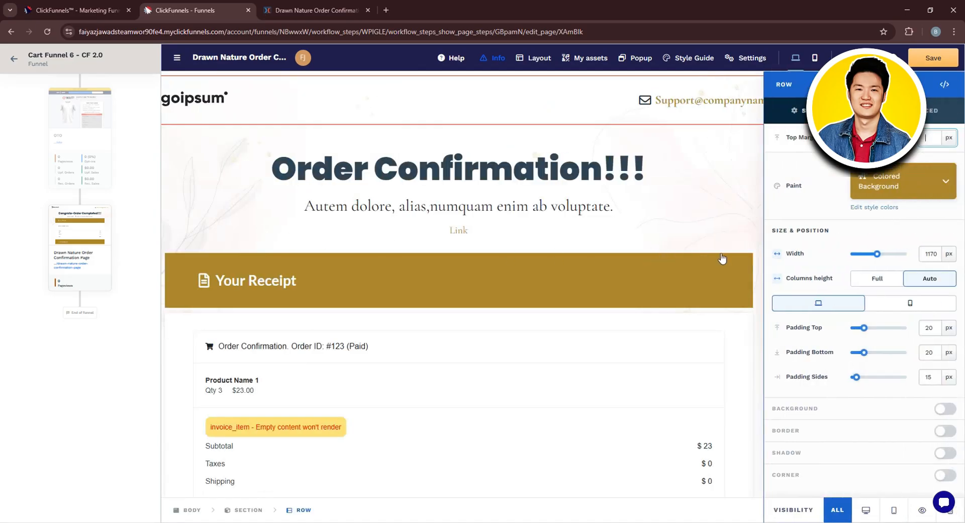
{"action": "left_click", "coordinate": [923, 185]}
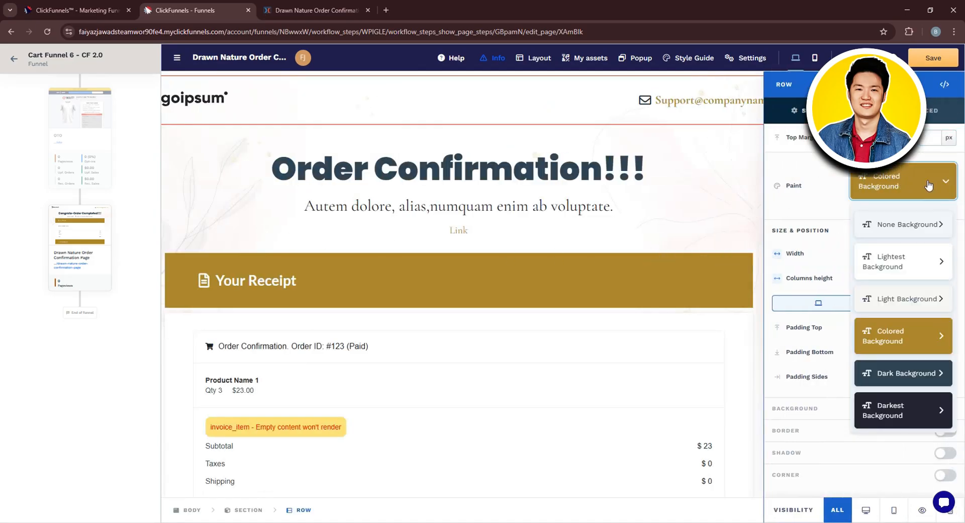
{"action": "left_click", "coordinate": [892, 415]}
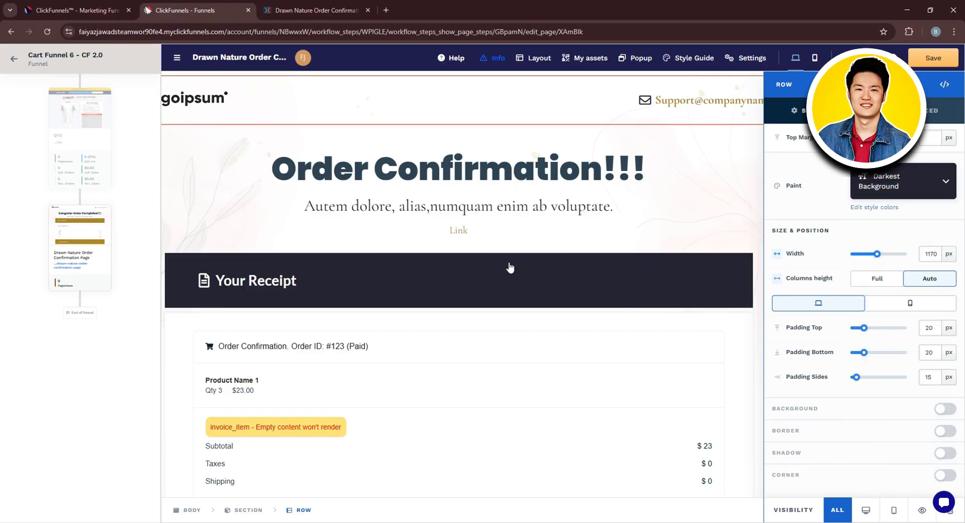
- Review the theme and paint colors in the page's style guide, then close it
{"action": "left_click", "coordinate": [877, 208]}
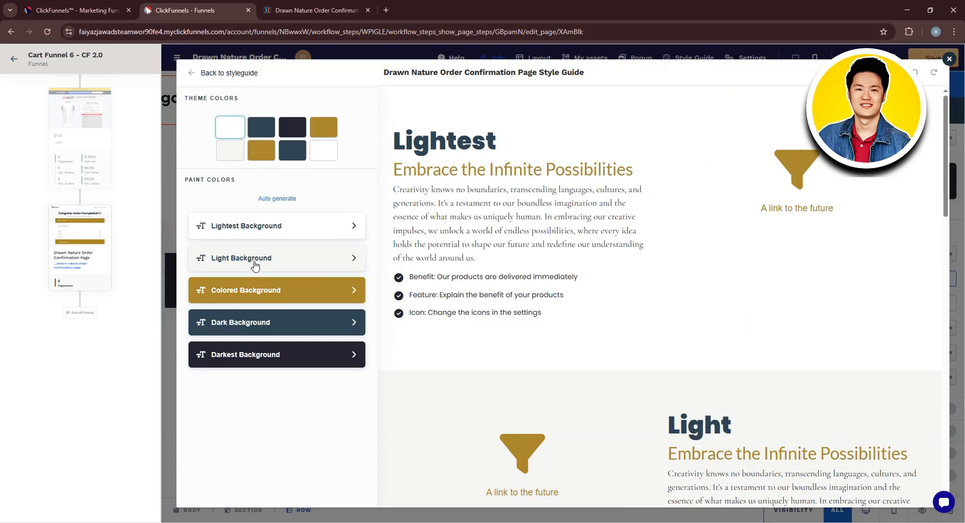
{"action": "scroll", "coordinate": [461, 318], "scroll_direction": "down", "scroll_amount": 7}
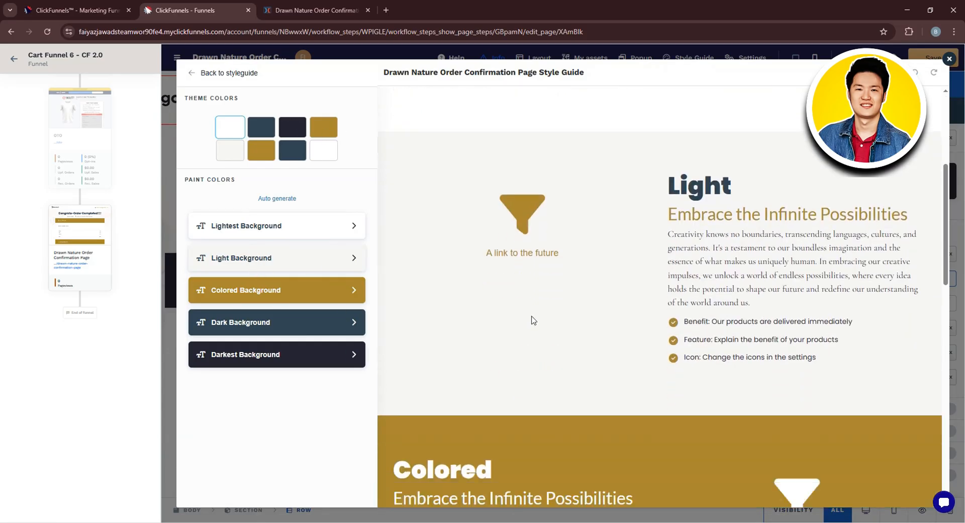
{"action": "left_click", "coordinate": [948, 61]}
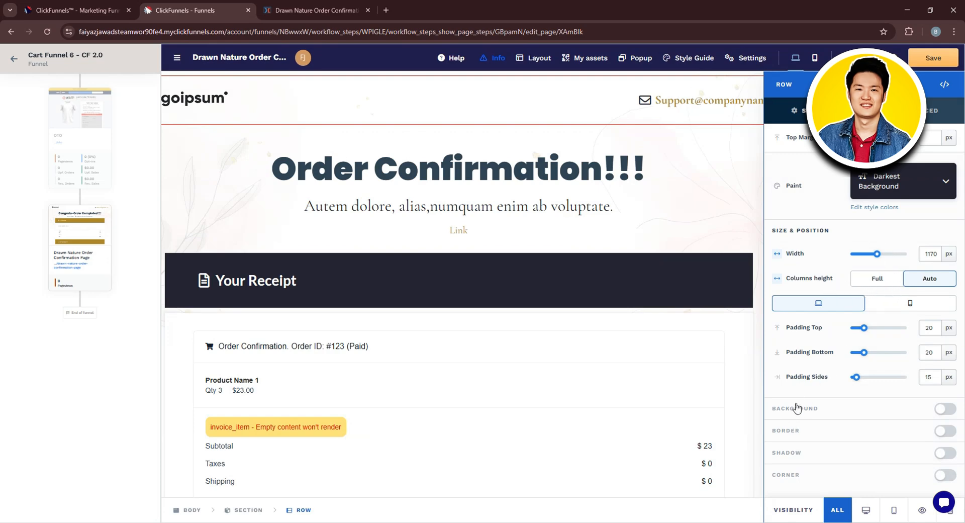
- Enable a custom background for the "Your Receipt" row and set its background color to dark red
{"action": "left_click", "coordinate": [954, 409]}
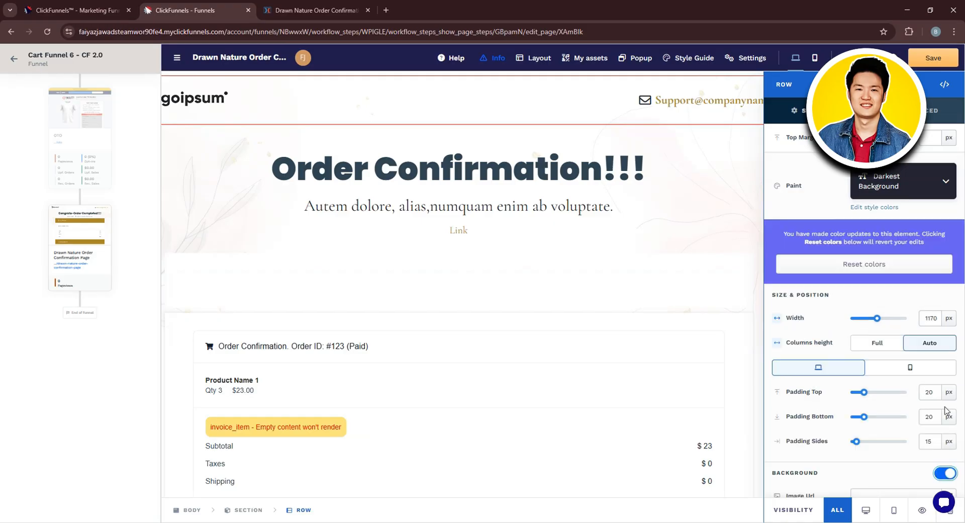
{"action": "scroll", "coordinate": [878, 379], "scroll_direction": "down", "scroll_amount": 3}
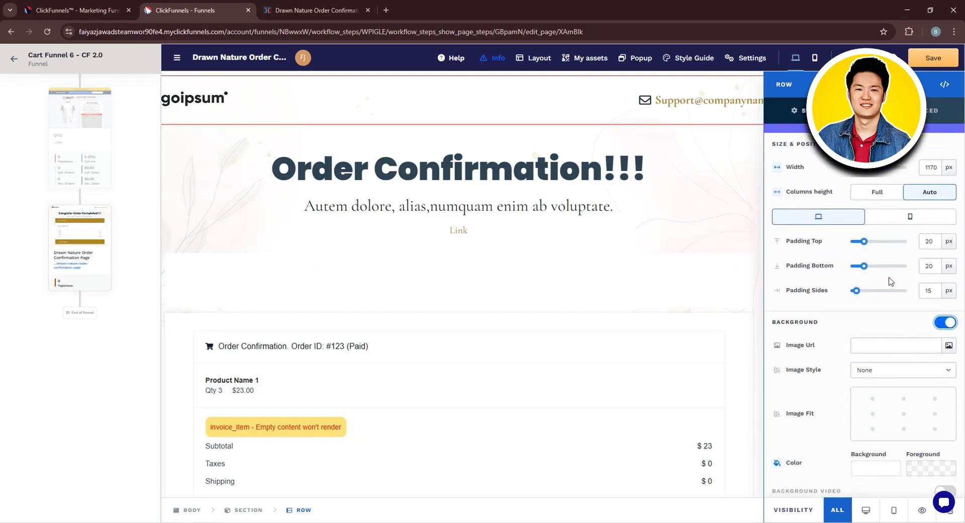
{"action": "scroll", "coordinate": [897, 327], "scroll_direction": "down", "scroll_amount": 1}
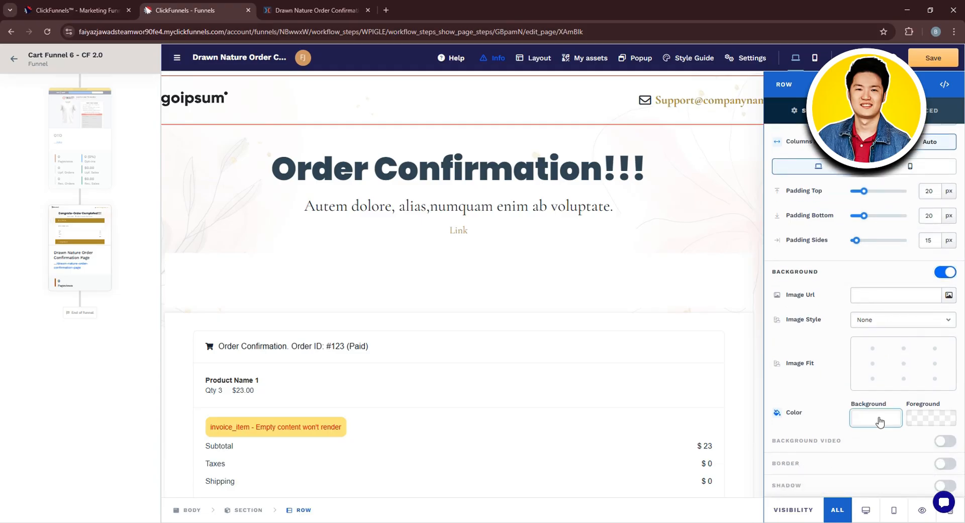
{"action": "left_click", "coordinate": [875, 418]}
{"action": "left_click_drag", "start_coordinate": [785, 342], "coordinate": [917, 354]}
{"action": "left_click", "coordinate": [891, 391]}
{"action": "left_click", "coordinate": [922, 424]}
{"action": "left_click", "coordinate": [938, 397]}
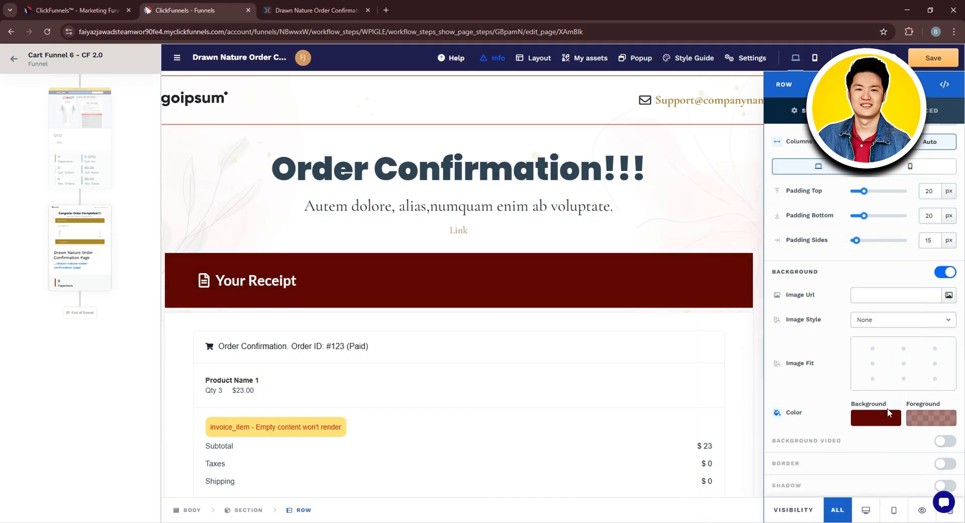
- Look over the row's remaining settings, then inspect the icon and typography settings of the order confirmation header and close them
{"action": "scroll", "coordinate": [888, 413], "scroll_direction": "down", "scroll_amount": 1}
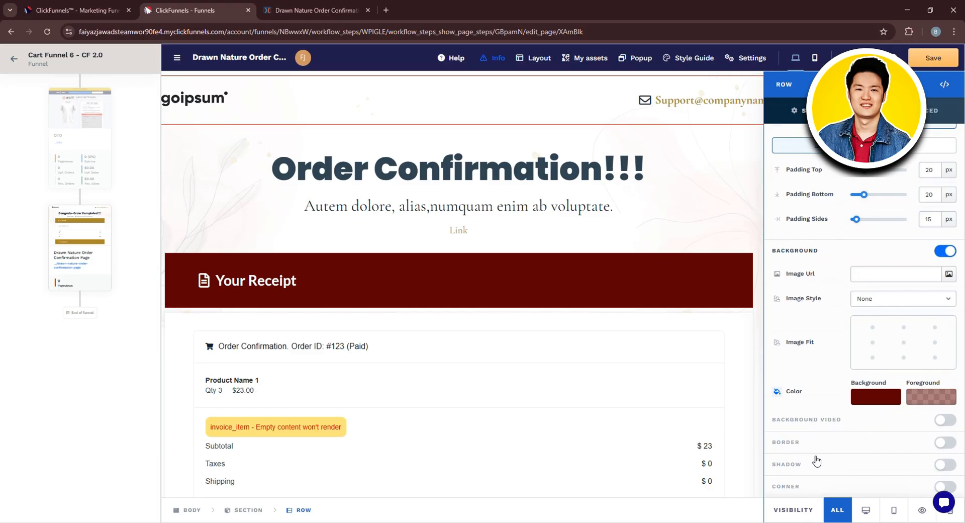
{"action": "scroll", "coordinate": [780, 263], "scroll_direction": "up", "scroll_amount": 5}
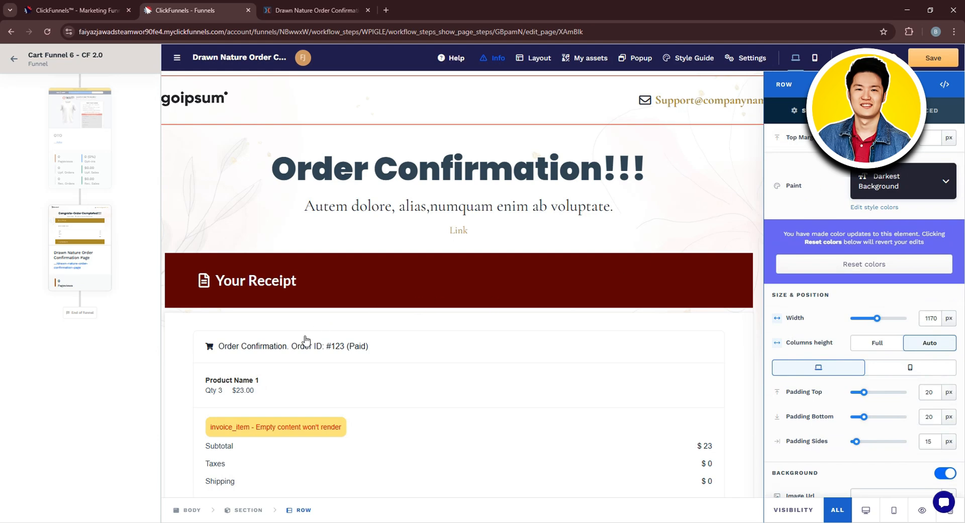
{"action": "left_click", "coordinate": [370, 351]}
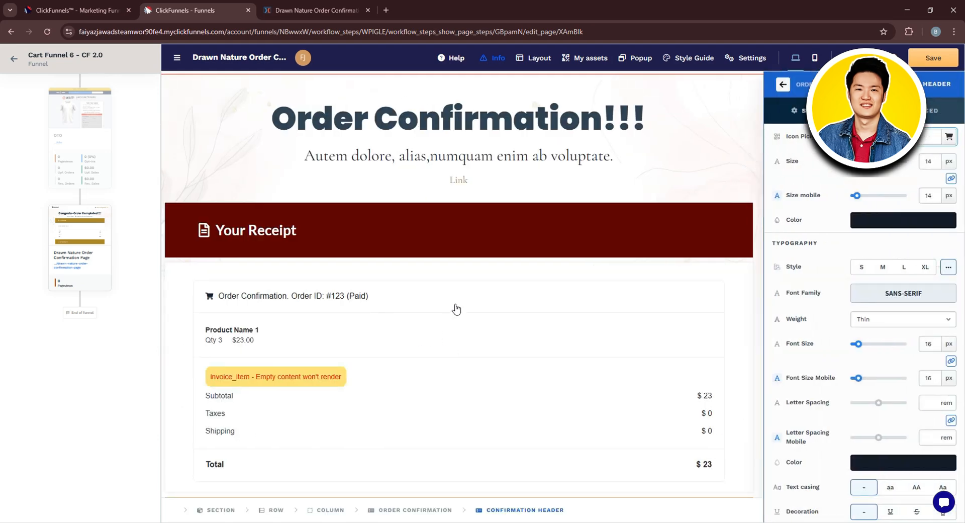
{"action": "left_click", "coordinate": [234, 301]}
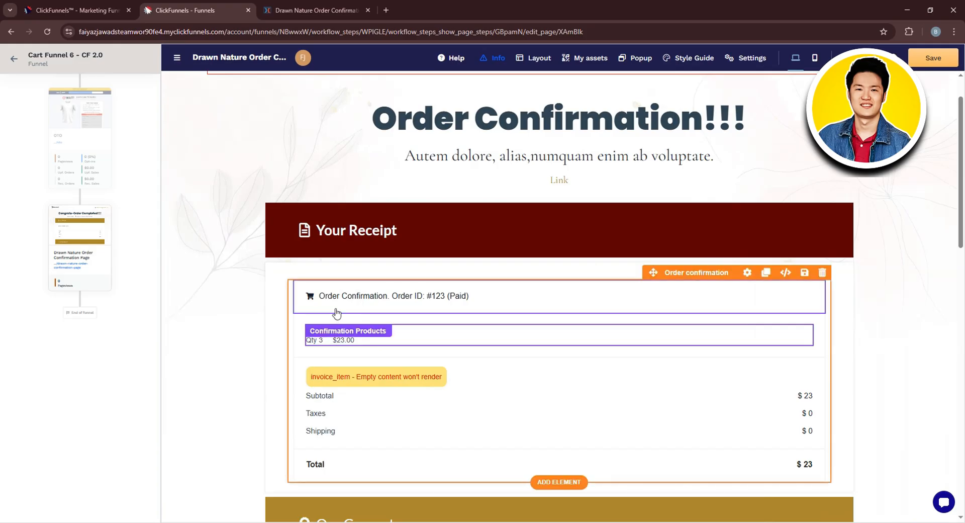
- Set the top padding of the order confirmation's Confirmation Products component to 53 px, then close its settings
{"action": "left_click", "coordinate": [293, 295]}
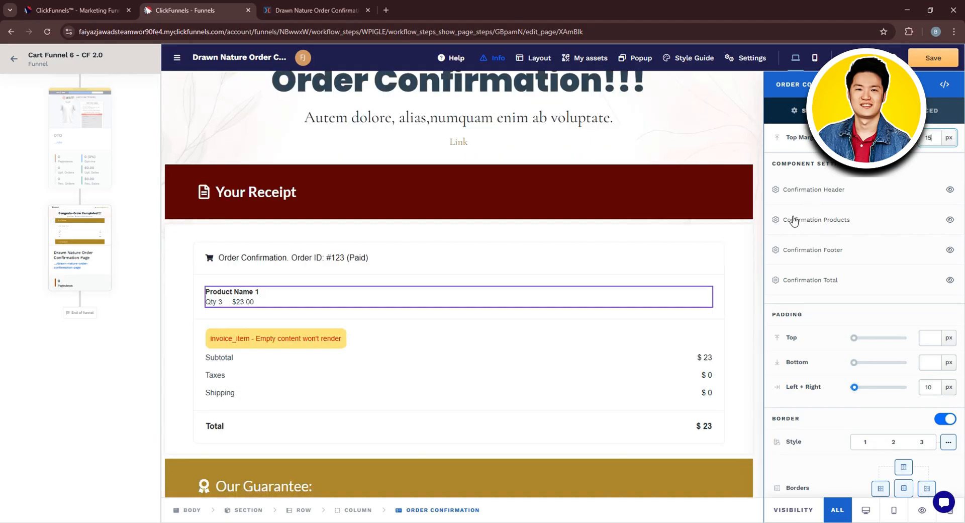
{"action": "left_click", "coordinate": [825, 224]}
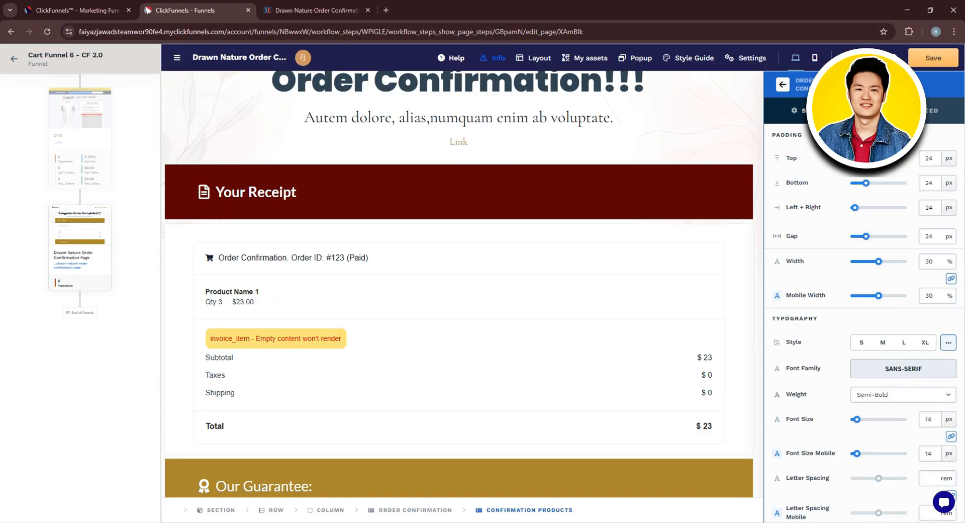
{"action": "left_click_drag", "start_coordinate": [866, 158], "coordinate": [882, 171]}
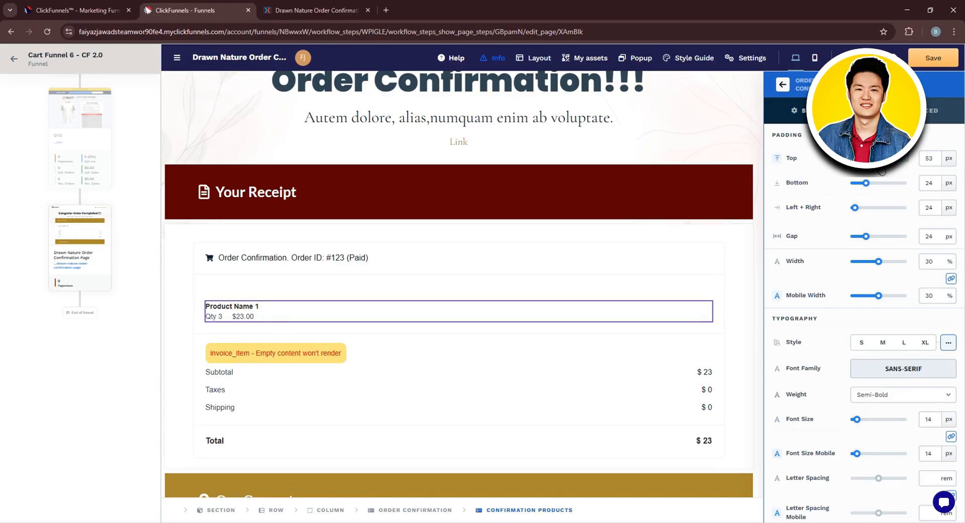
{"action": "left_click", "coordinate": [232, 309]}
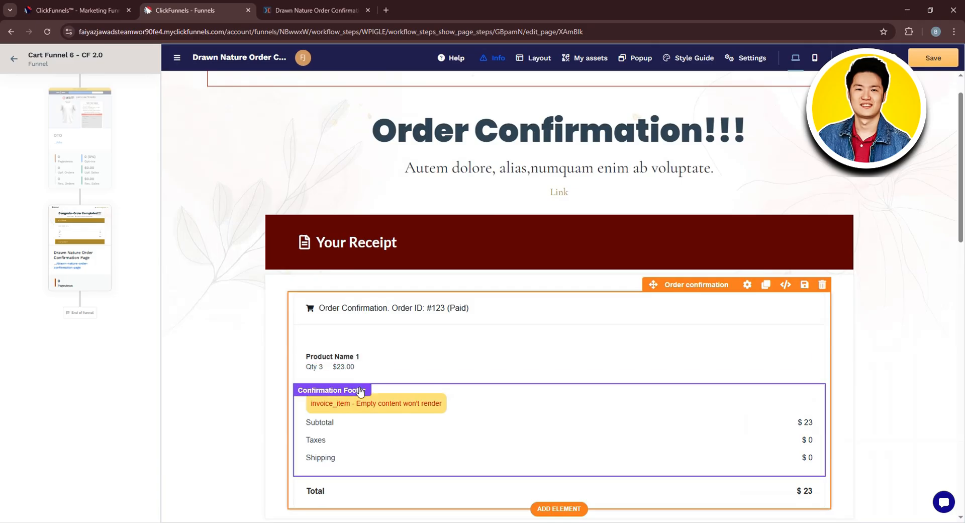
- Inspect the icon and typography settings of the order confirmation's Confirmation Header component, then close them
{"action": "left_click", "coordinate": [324, 330]}
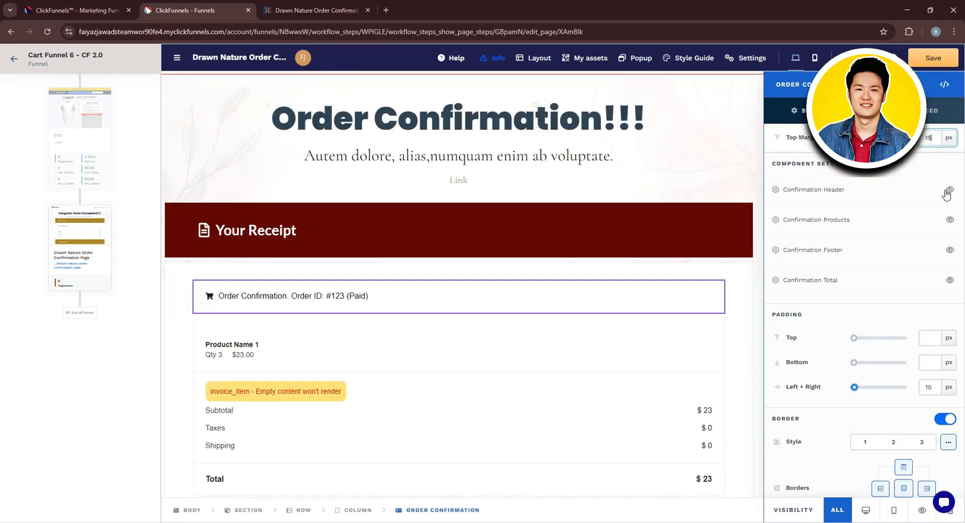
{"action": "left_click", "coordinate": [835, 199]}
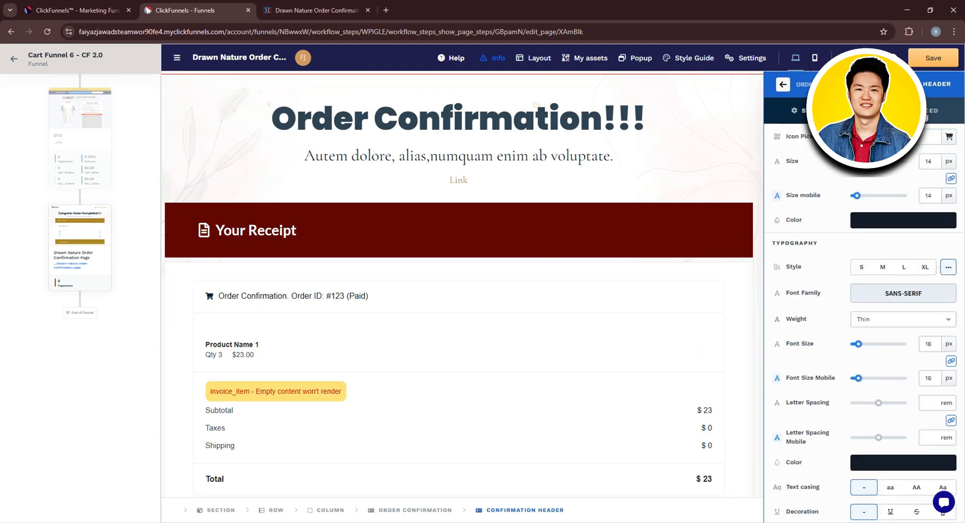
{"action": "left_click", "coordinate": [255, 352]}
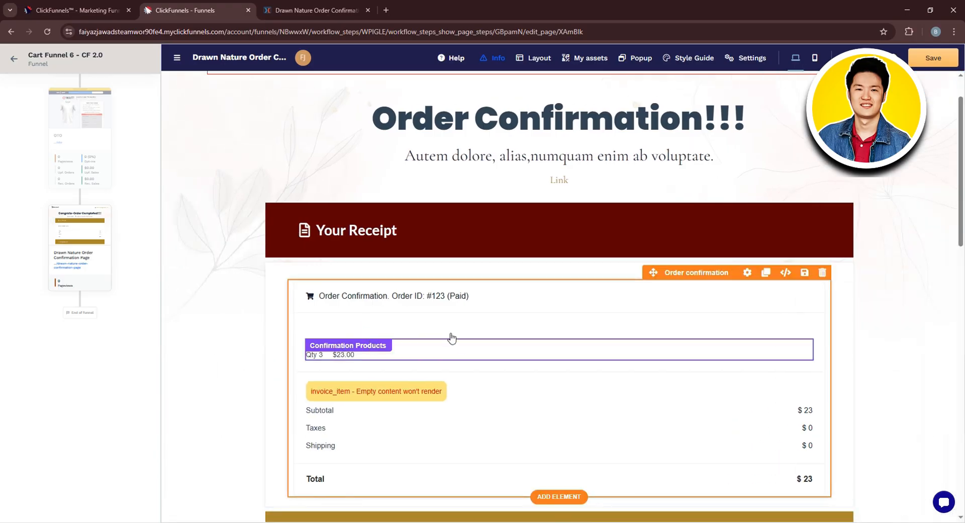
{"action": "left_click_drag", "start_coordinate": [465, 344], "coordinate": [465, 334]}
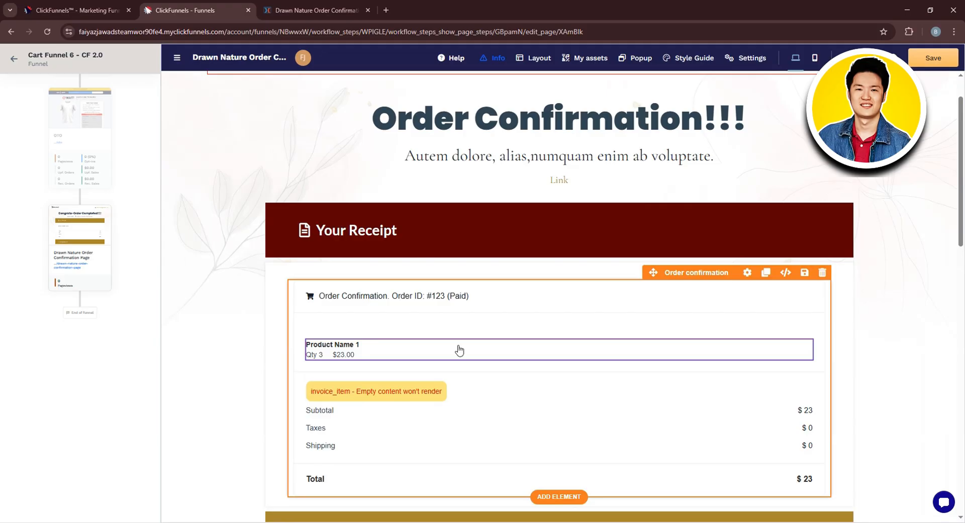
{"action": "left_click", "coordinate": [501, 315]}
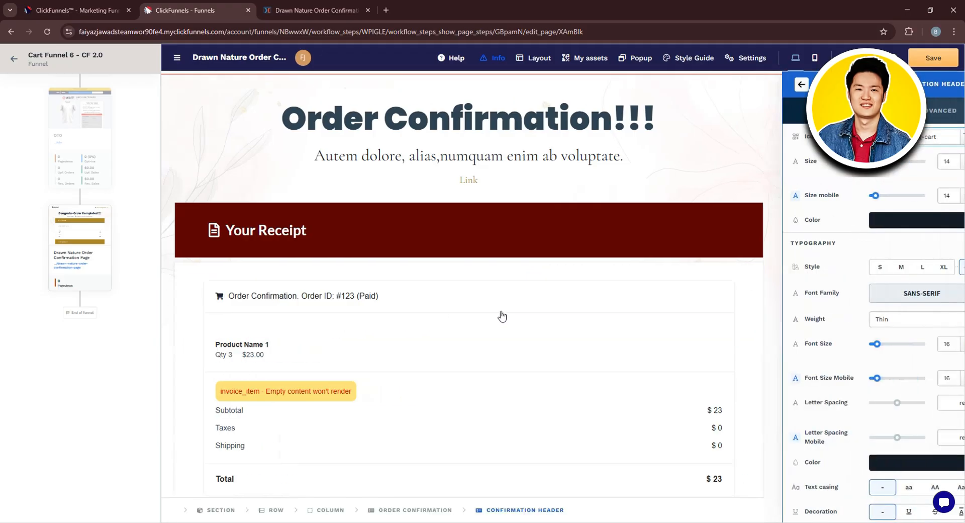
{"action": "left_click", "coordinate": [408, 336]}
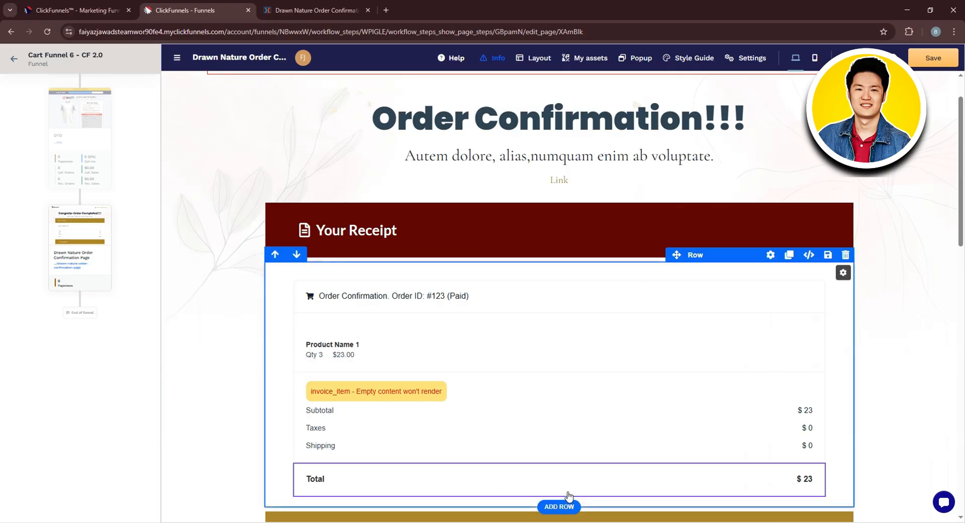
- Add a Headline element directly below the order confirmation block in the receipt row
{"action": "left_click", "coordinate": [543, 495]}
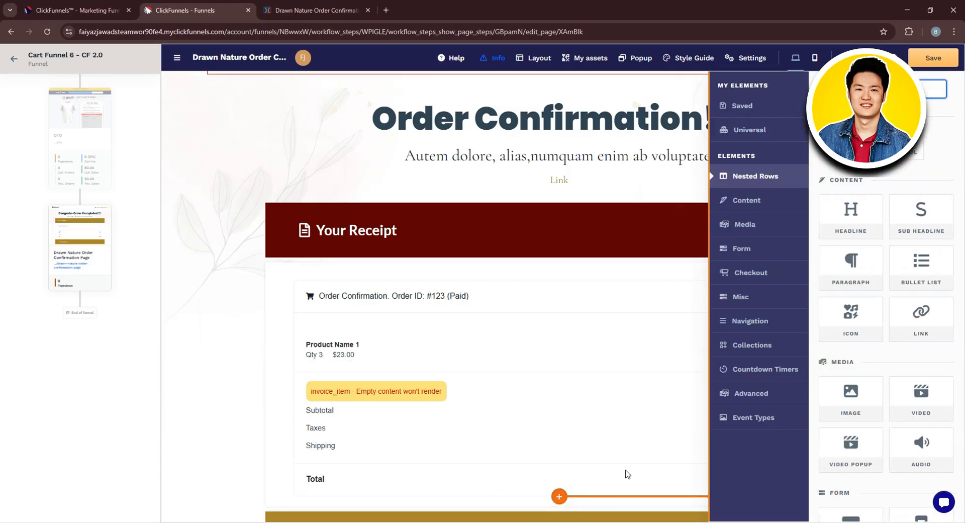
{"action": "left_click_drag", "start_coordinate": [846, 230], "coordinate": [846, 228]}
{"action": "left_click", "coordinate": [846, 228]}
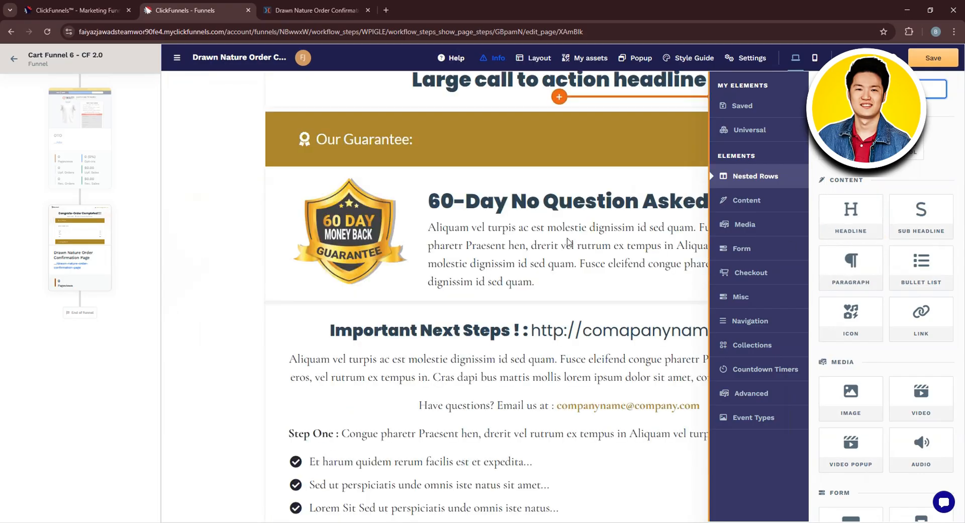
{"action": "left_click", "coordinate": [688, 218]}
{"action": "scroll", "coordinate": [611, 228], "scroll_direction": "up", "scroll_amount": 8}
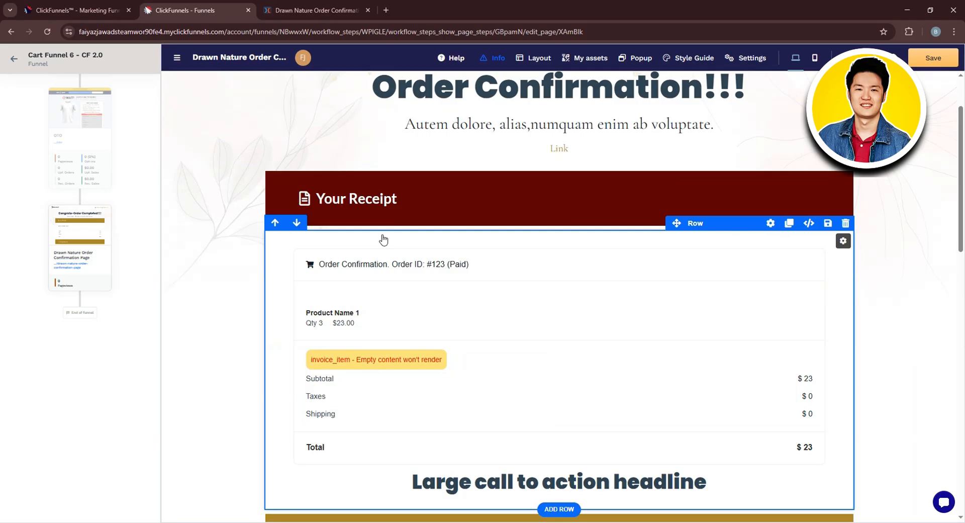
- Replace the placeholder text of the headline below the order total with a person's full name
{"action": "left_click", "coordinate": [383, 240]}
{"action": "left_click", "coordinate": [448, 168]}
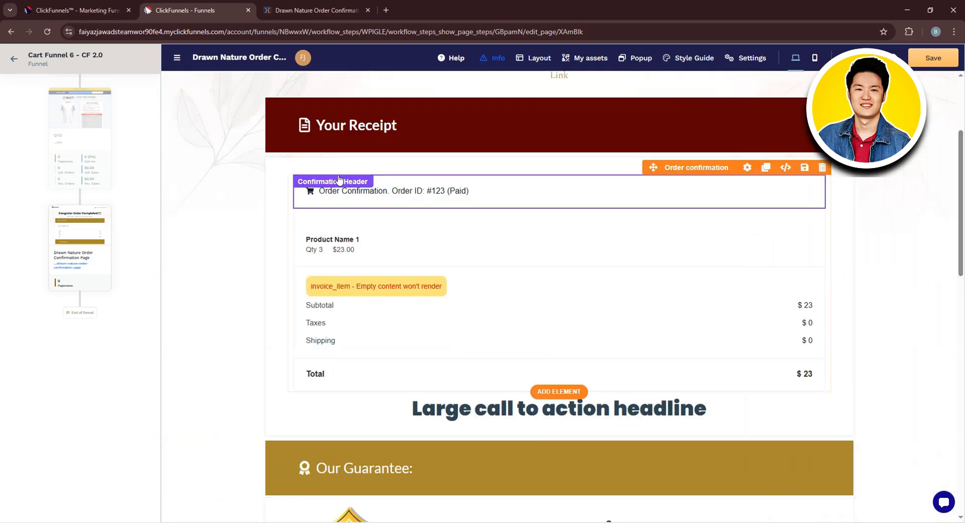
{"action": "left_click", "coordinate": [568, 408]}
{"action": "left_click_drag", "start_coordinate": [413, 409], "coordinate": [714, 413]}
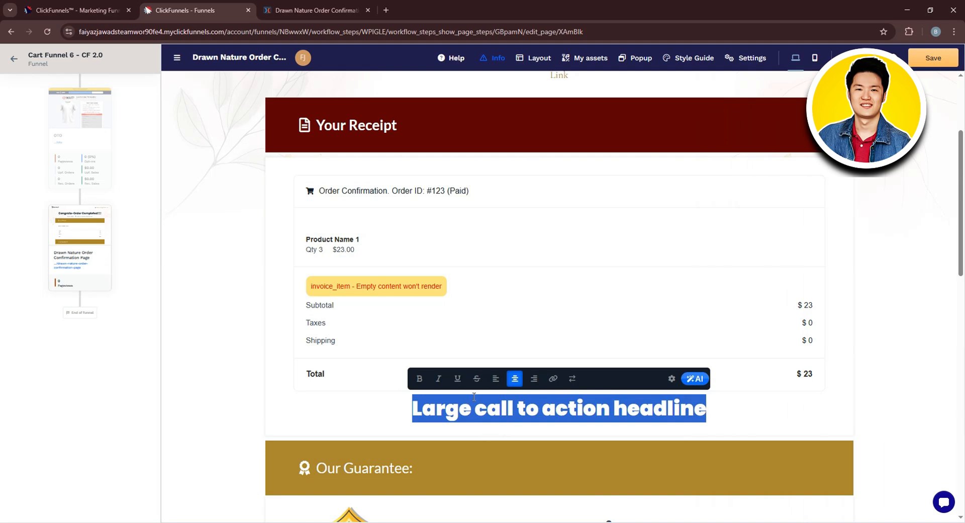
{"action": "type", "text": "Jo"}
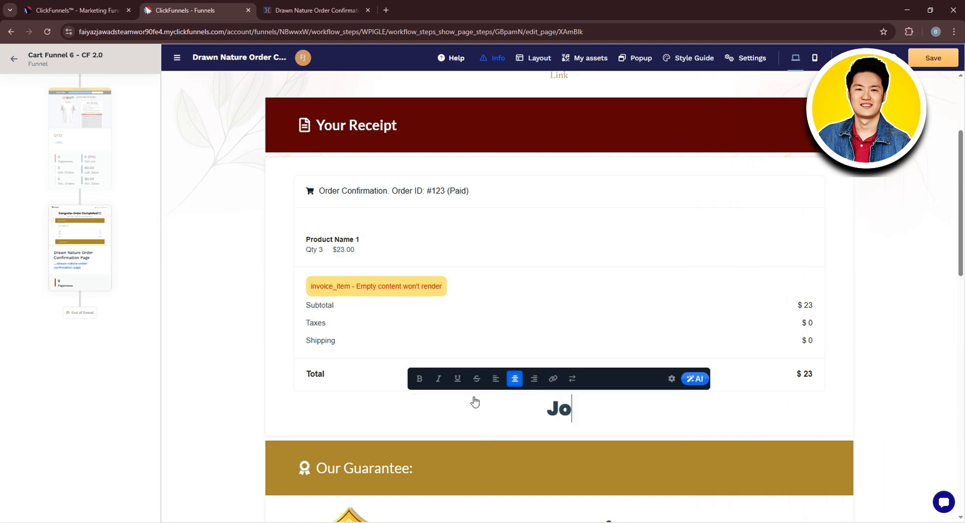
{"action": "type", "text": "hn Terry"}
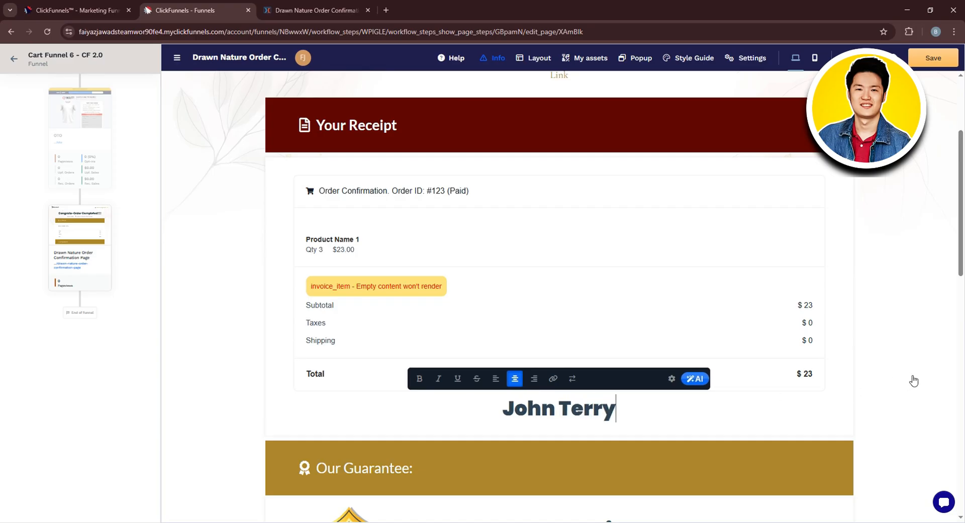
- Open the settings of the 60-day money back badge image under "Our Guarantee" and reset it to the placeholder image
{"action": "scroll", "coordinate": [553, 382], "scroll_direction": "down", "scroll_amount": 4}
{"action": "left_click", "coordinate": [369, 342]}
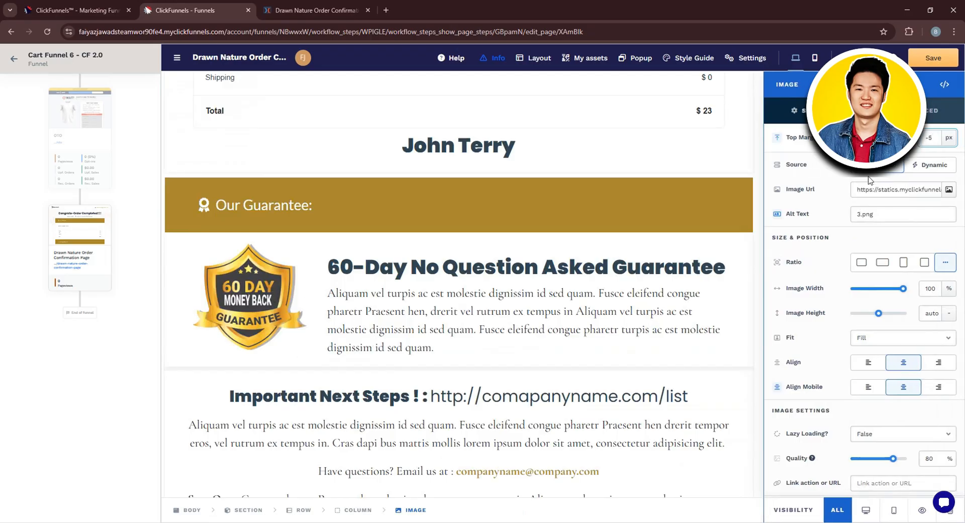
{"action": "left_click", "coordinate": [886, 171]}
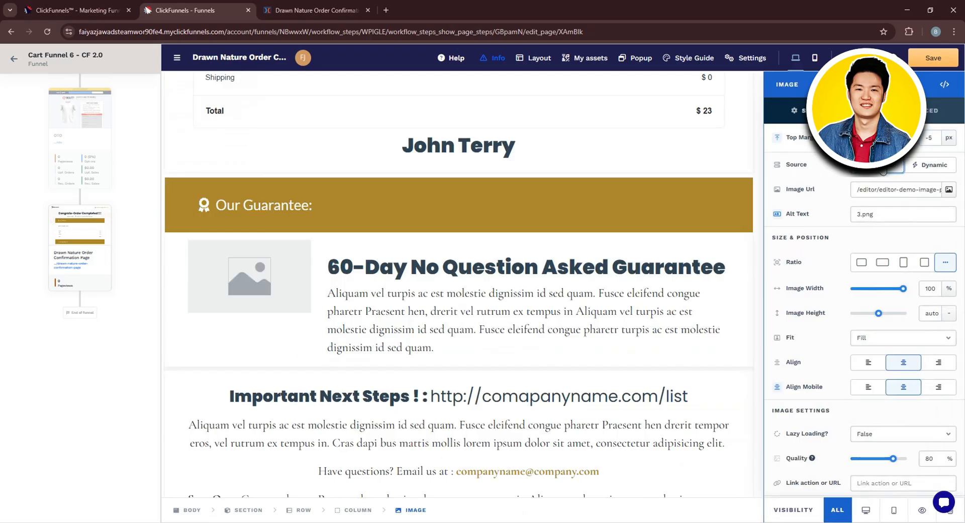
{"action": "left_click", "coordinate": [261, 281]}
{"action": "left_click", "coordinate": [353, 285]}
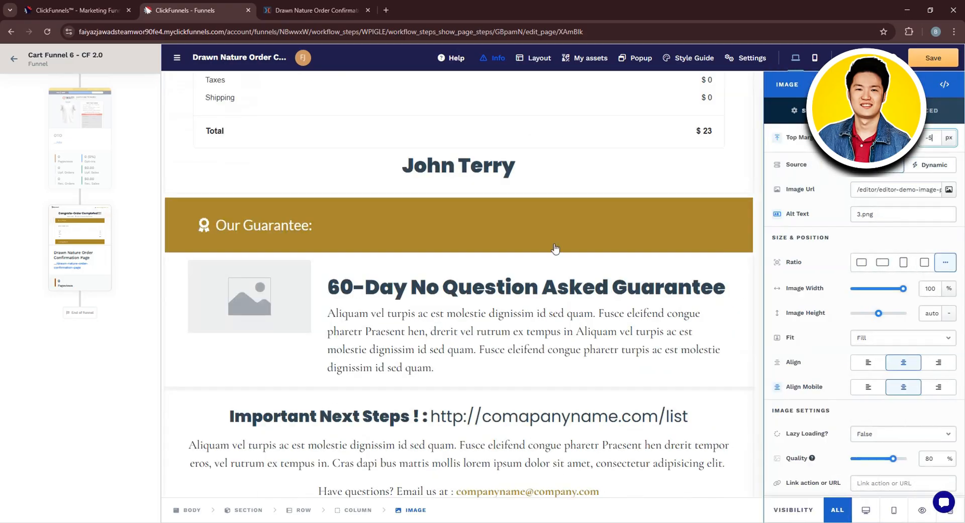
- Fill the placeholder image beside the 60-Day guarantee text with the rainbow "logo ipsum" picture from the image gallery
{"action": "left_click", "coordinate": [924, 168]}
{"action": "left_click", "coordinate": [902, 168]}
{"action": "left_click", "coordinate": [949, 190]}
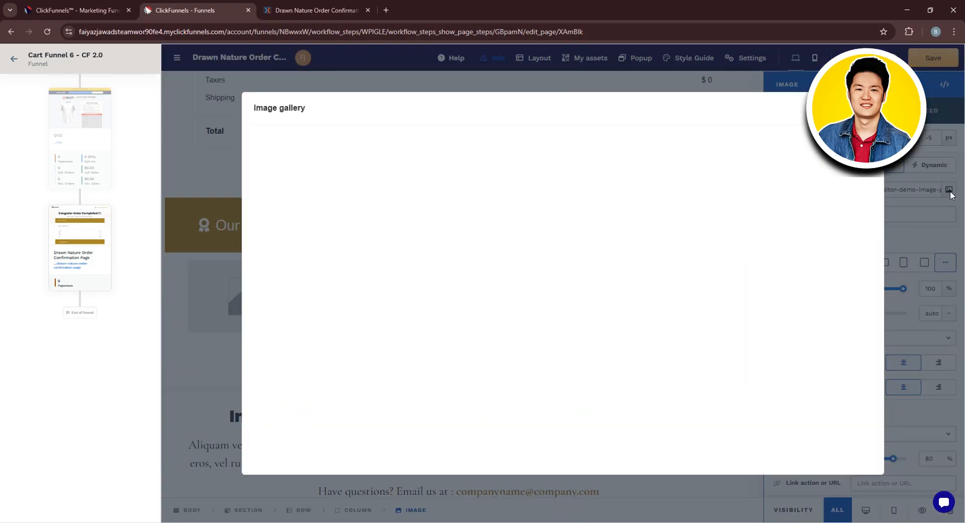
{"action": "left_click", "coordinate": [293, 167]}
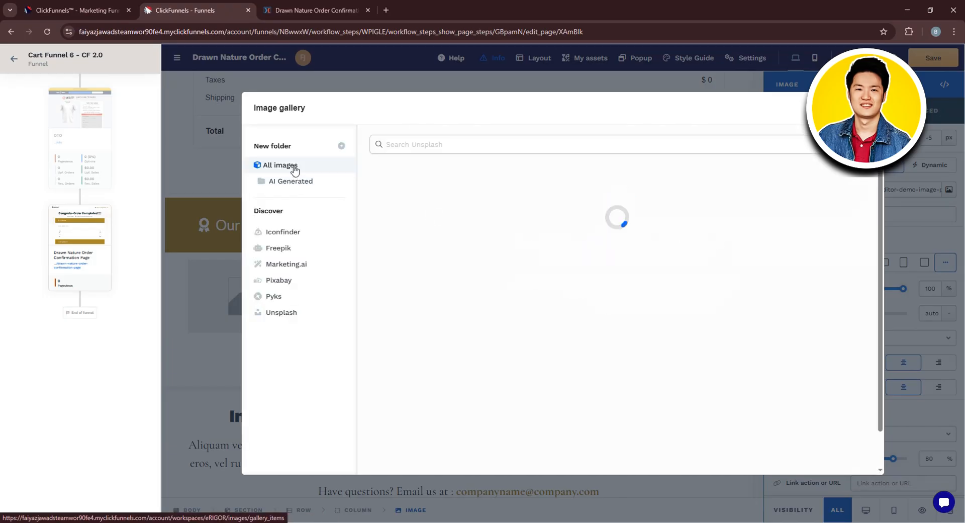
{"action": "left_click", "coordinate": [310, 186]}
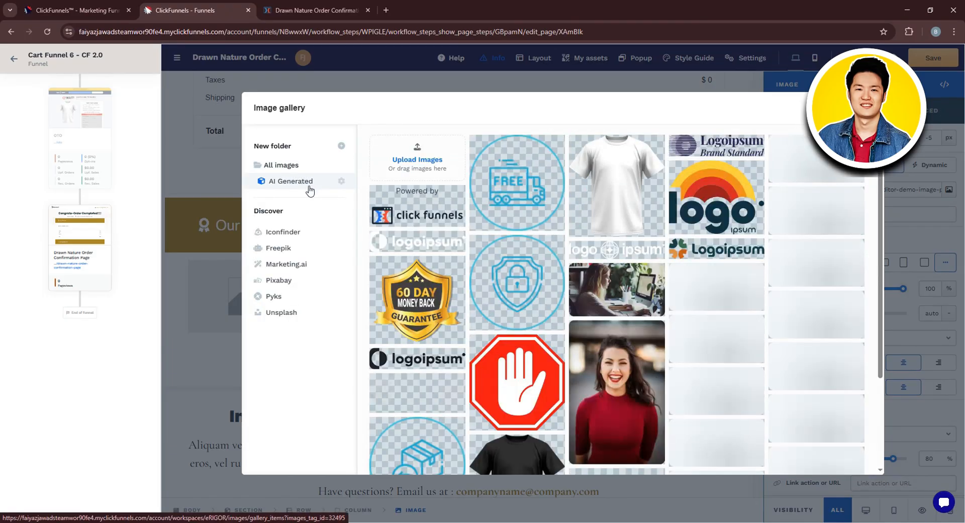
{"action": "scroll", "coordinate": [707, 336], "scroll_direction": "down", "scroll_amount": 1}
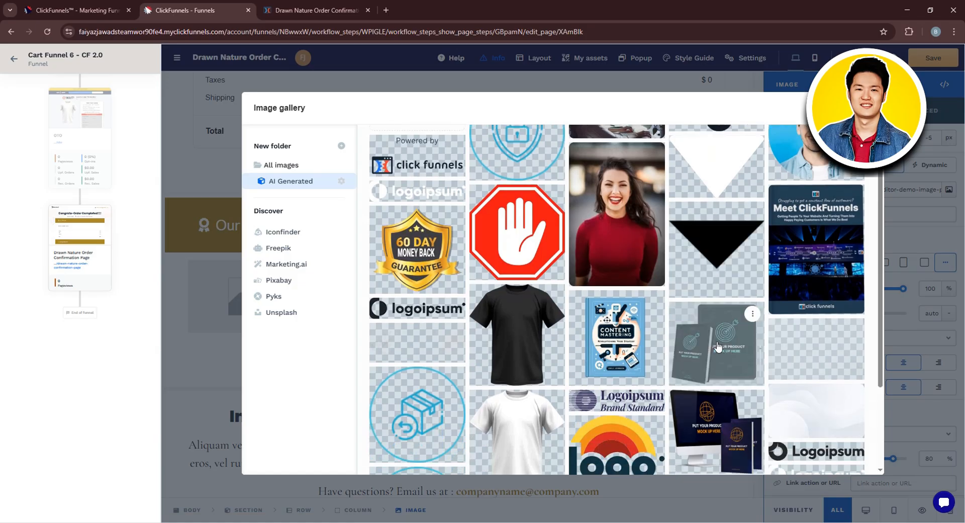
{"action": "scroll", "coordinate": [720, 343], "scroll_direction": "down", "scroll_amount": 2}
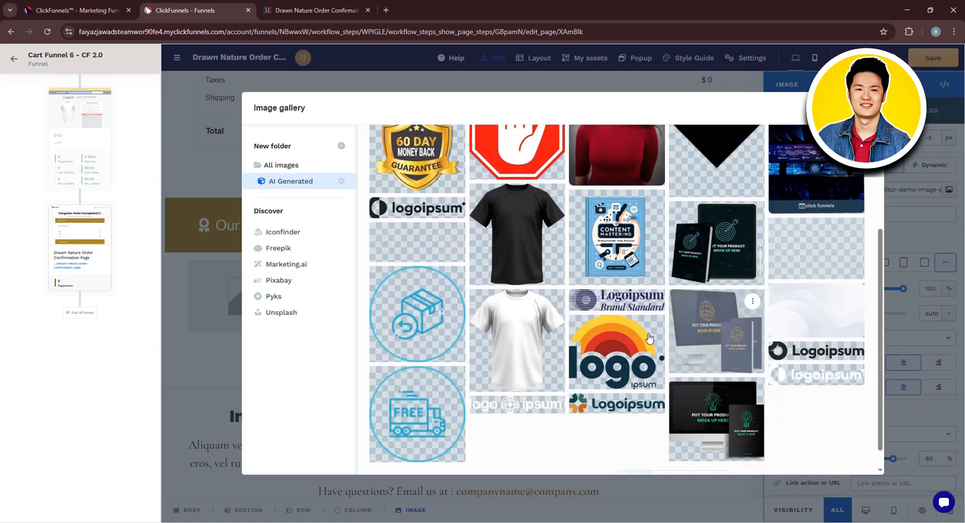
{"action": "left_click", "coordinate": [625, 335]}
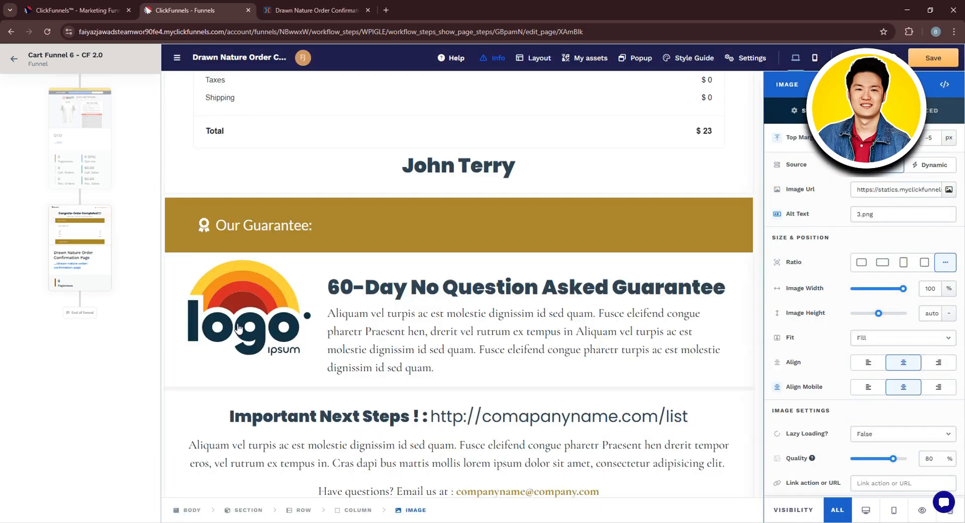
- Close the image settings, look over the page down to its footer, and save the page
{"action": "scroll", "coordinate": [366, 334], "scroll_direction": "down", "scroll_amount": 8}
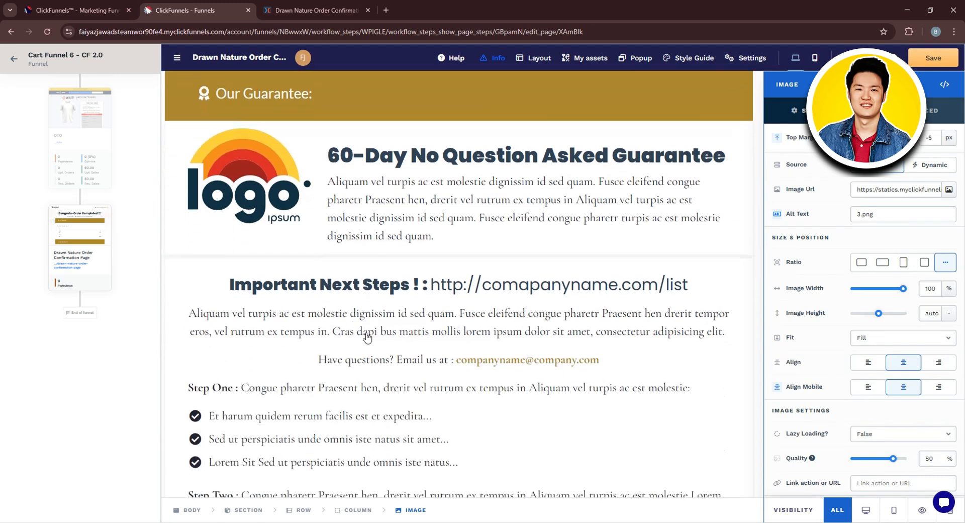
{"action": "scroll", "coordinate": [403, 342], "scroll_direction": "down", "scroll_amount": 2}
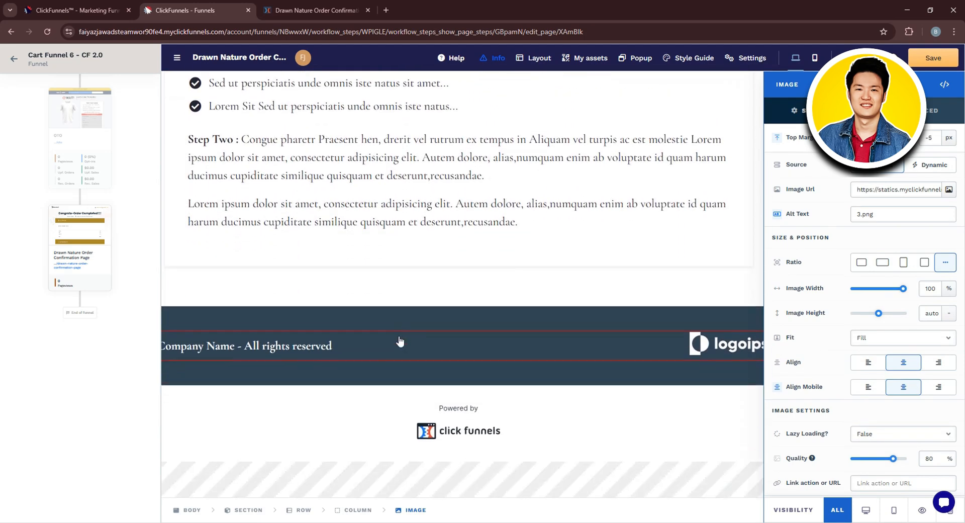
{"action": "left_click", "coordinate": [398, 341]}
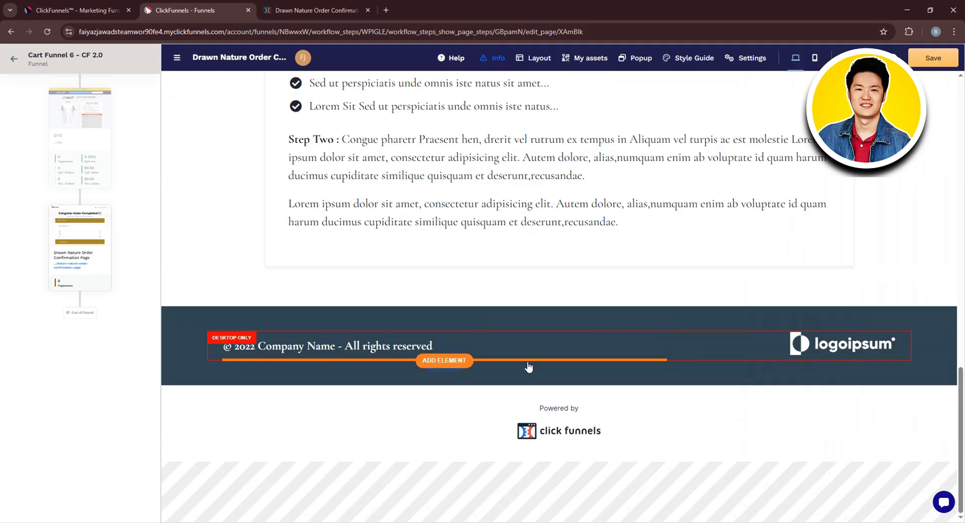
{"action": "scroll", "coordinate": [651, 386], "scroll_direction": "up", "scroll_amount": 20}
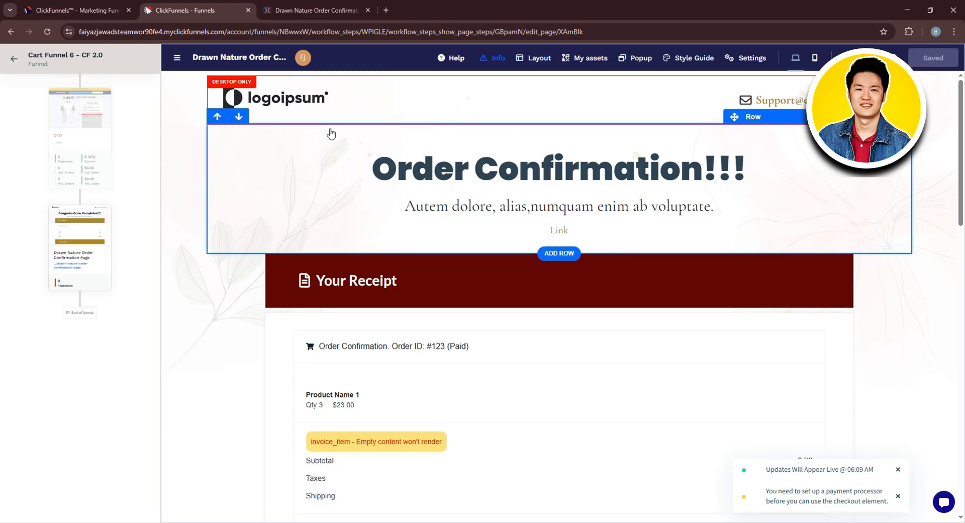
{"action": "scroll", "coordinate": [106, 155], "scroll_direction": "up", "scroll_amount": 4}
{"action": "scroll", "coordinate": [110, 90], "scroll_direction": "up", "scroll_amount": 4}
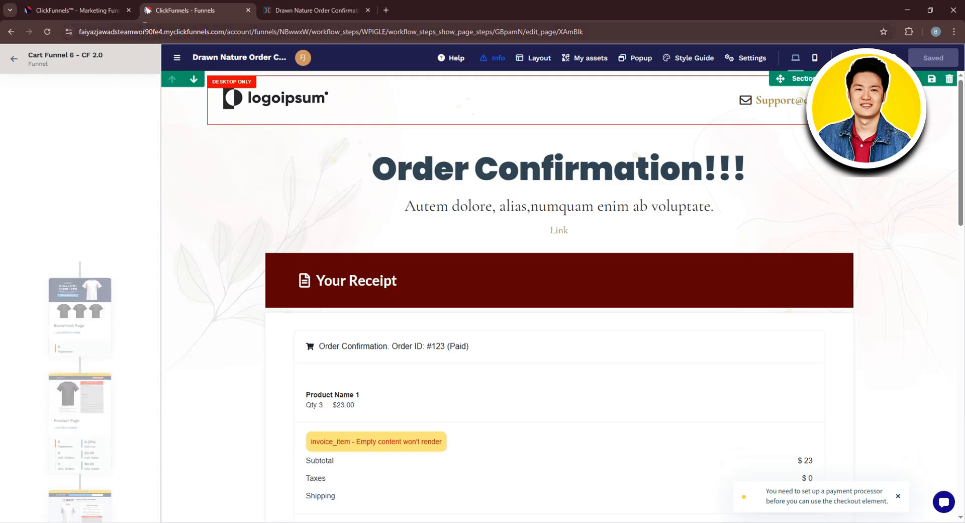
- Return to the funnel workflow and review the order confirmation page at the end of the funnel
{"action": "left_click", "coordinate": [11, 33]}
{"action": "scroll", "coordinate": [520, 308], "scroll_direction": "down", "scroll_amount": 10}
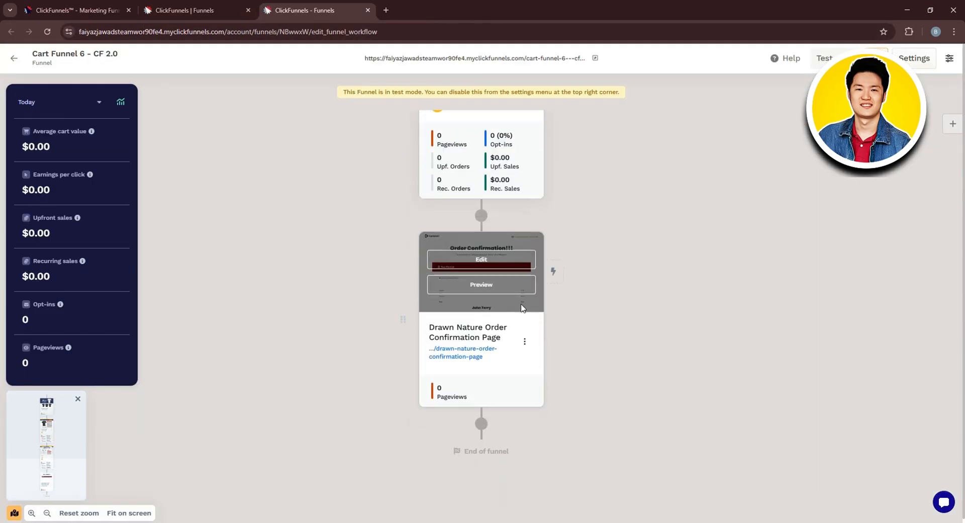
{"action": "scroll", "coordinate": [520, 308], "scroll_direction": "up", "scroll_amount": 1}
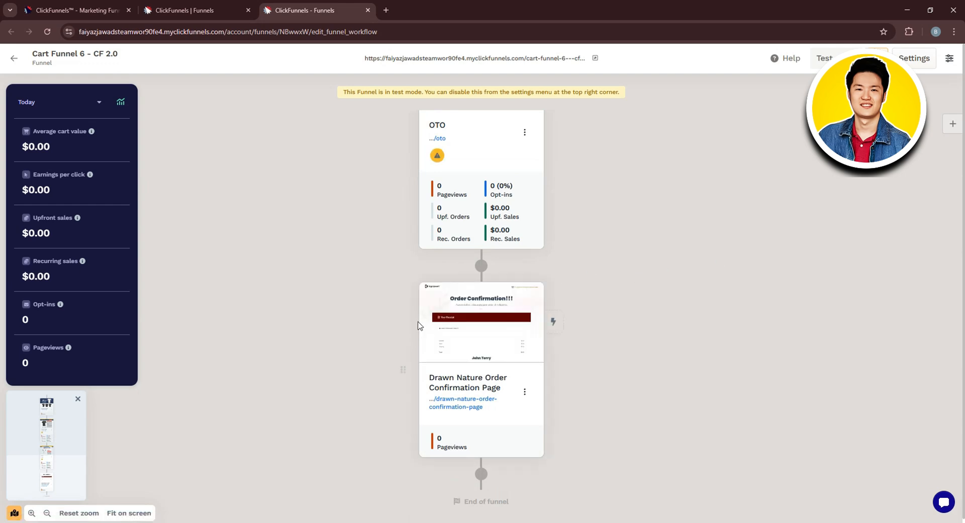